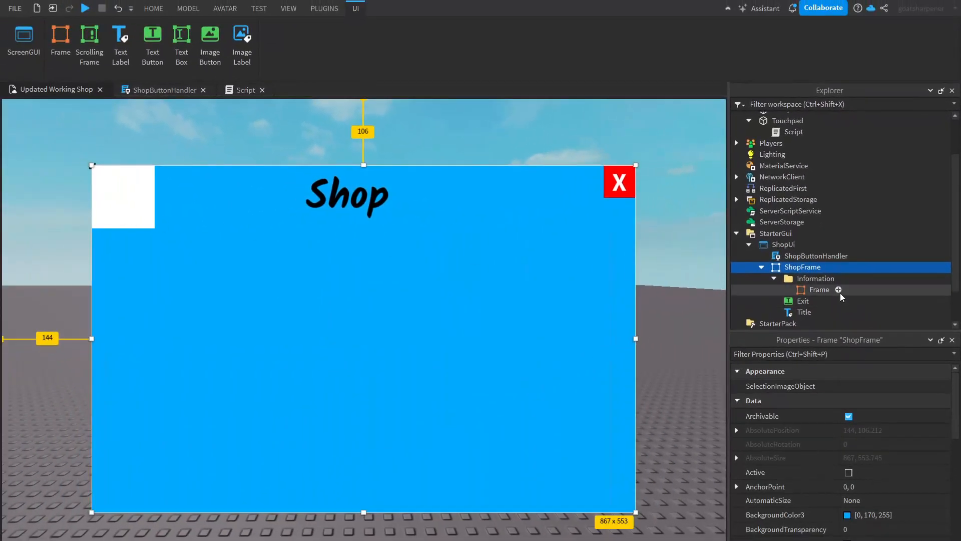
- Resize and move the new white frame into a tall panel along the right side of the shop frame
left_click(844, 294)
left_click_drag(154, 227, 629, 505)
left_click_drag(93, 167, 467, 259)
left_click_drag(515, 320, 449, 321)
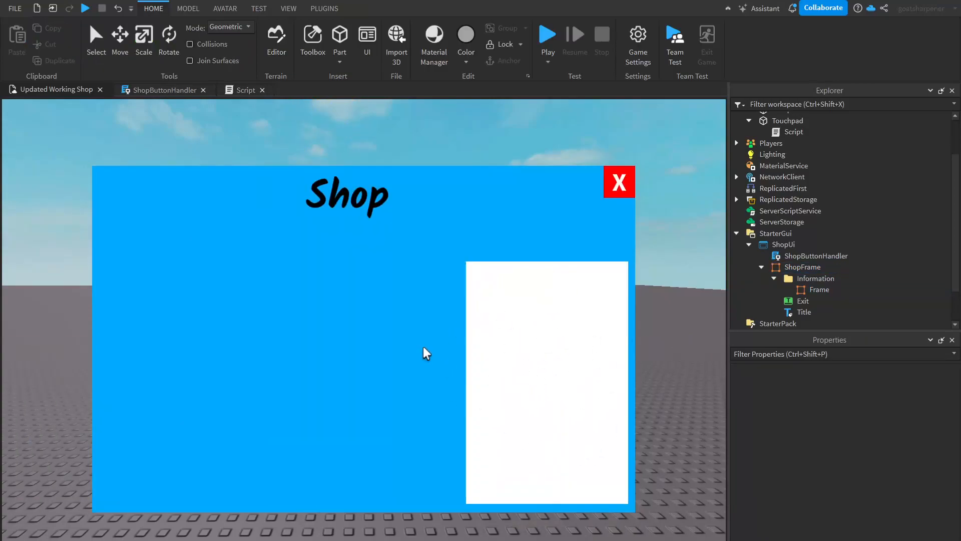
- Set the inner frame's ZIndex to 5
left_click(817, 289)
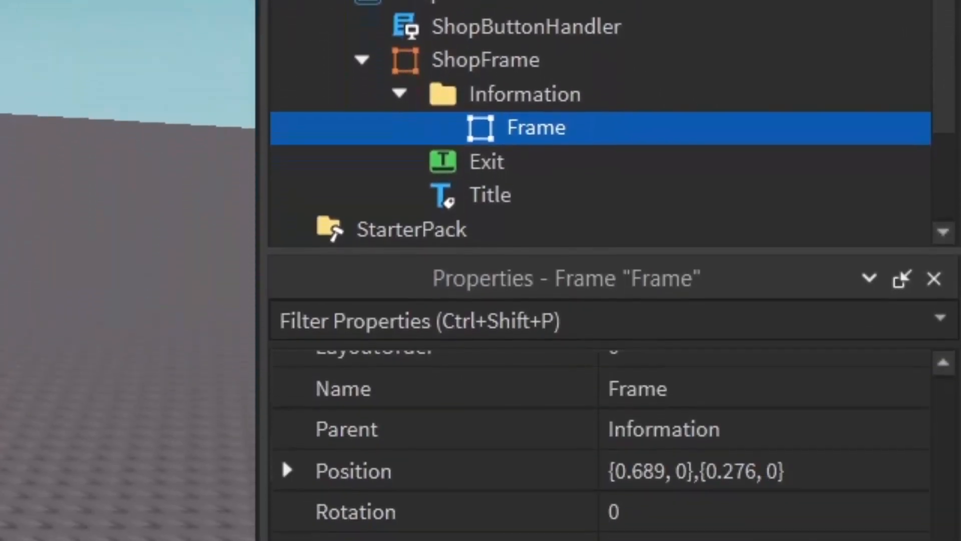
left_click(715, 505)
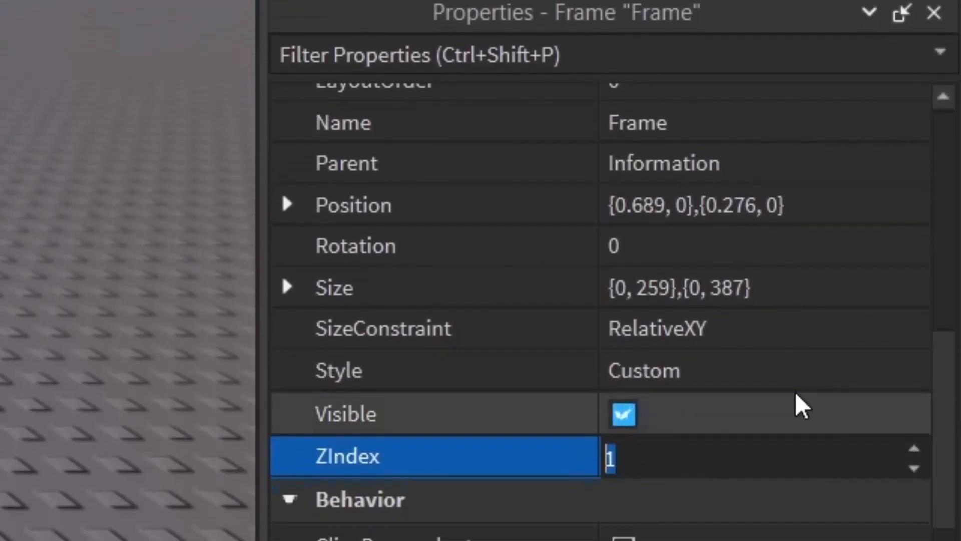
type("5")
key("Return")
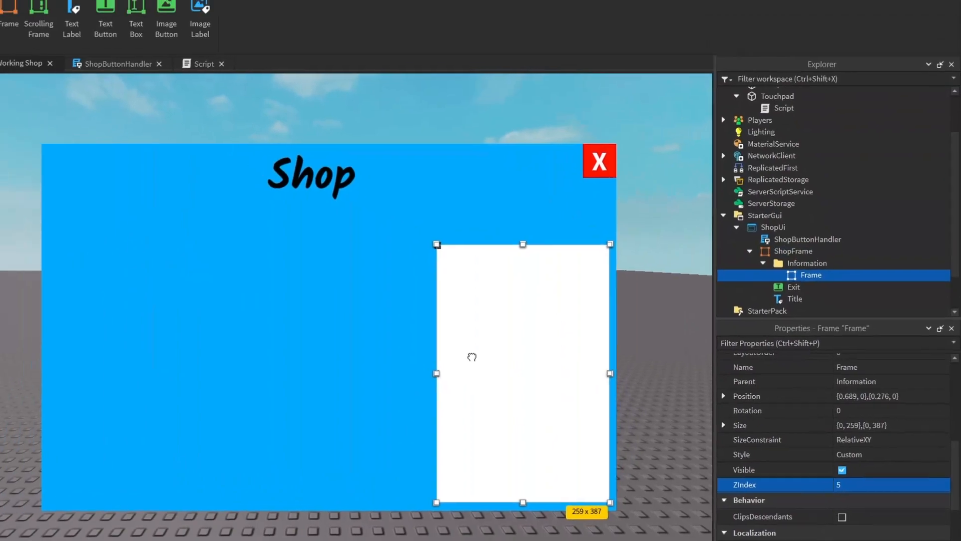
- Enlarge the panel to about 279 x 414 and close the Unit Conversion panel
mouse_move(501, 366)
left_mouse_down()
mouse_move(419, 348)
mouse_move(468, 382)
mouse_move(470, 345)
mouse_move(500, 366)
left_mouse_up()
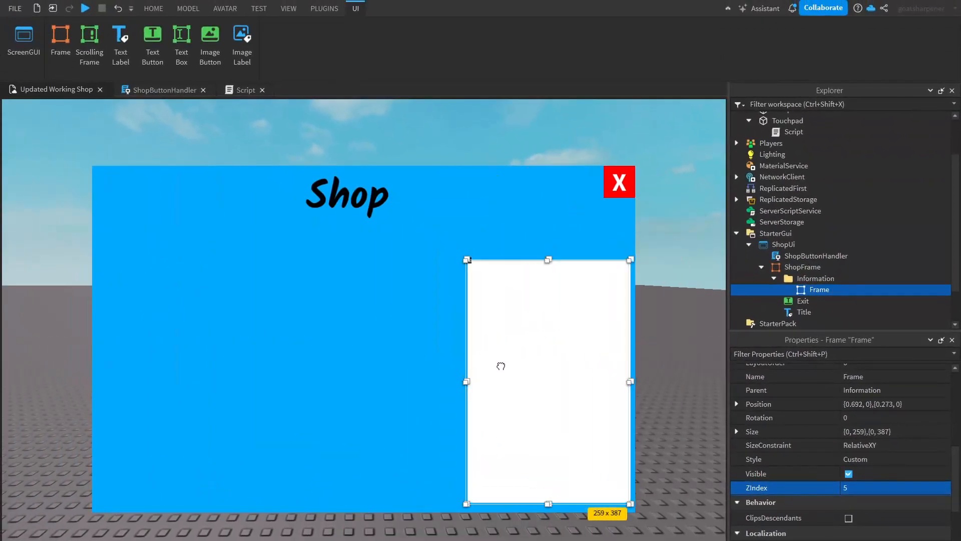
left_click_drag(467, 261, 454, 244)
mouse_move(513, 300)
left_mouse_down()
mouse_move(509, 291)
mouse_move(510, 302)
left_mouse_up()
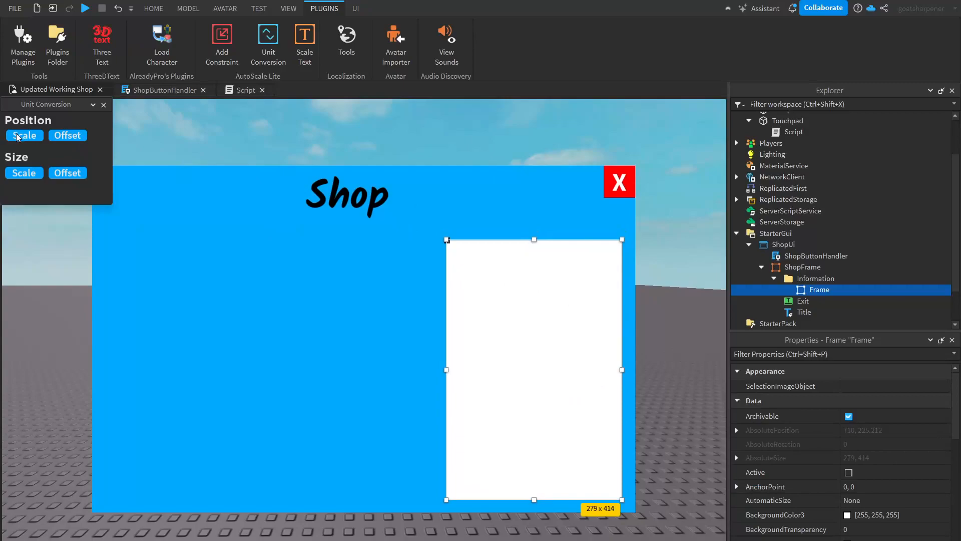
left_click(104, 106)
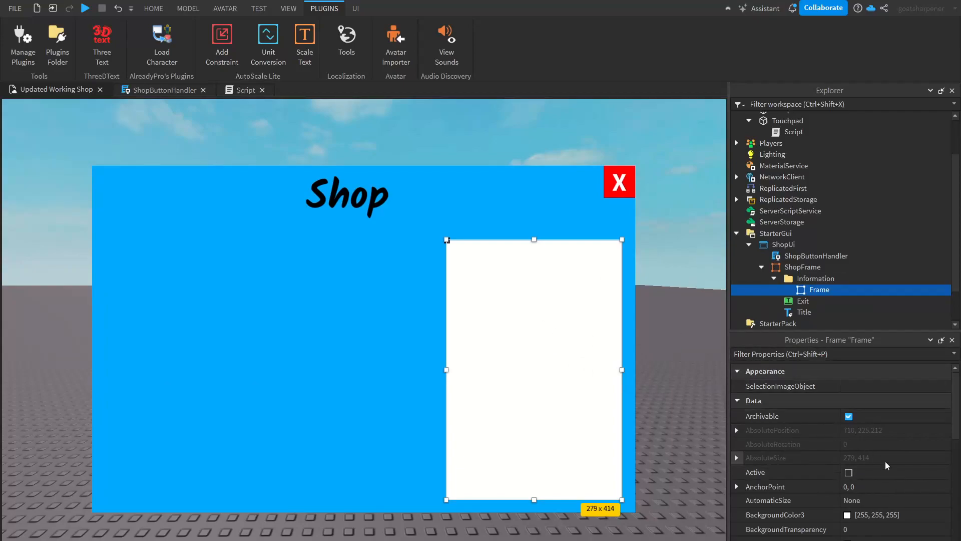
- Change the panel's BackgroundColor3 to grey [97, 97, 97]
scroll(881, 430, "down", 3)
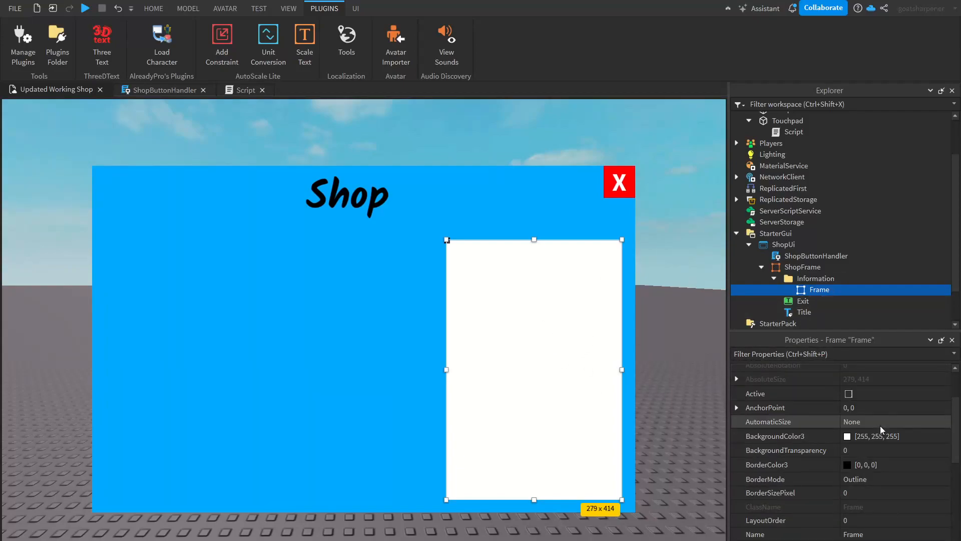
left_click(847, 442)
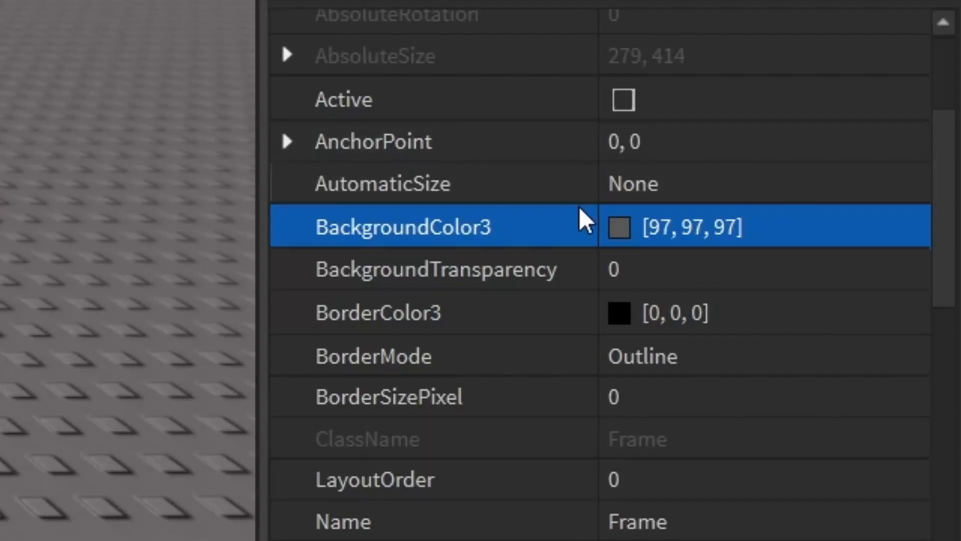
scroll(716, 382, "down", 10)
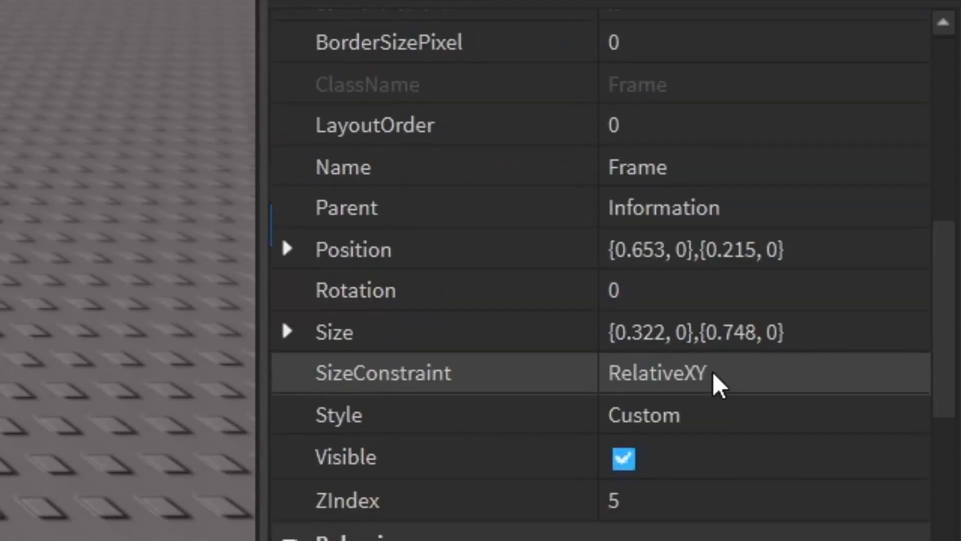
scroll(715, 376, "up", 10)
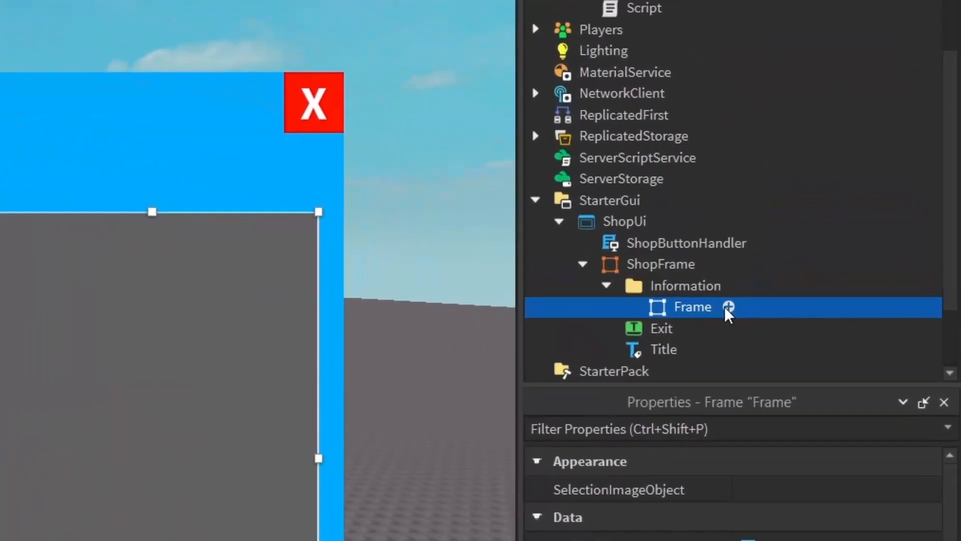
- Insert a TextLabel inside the grey panel frame and select it
left_click(728, 306)
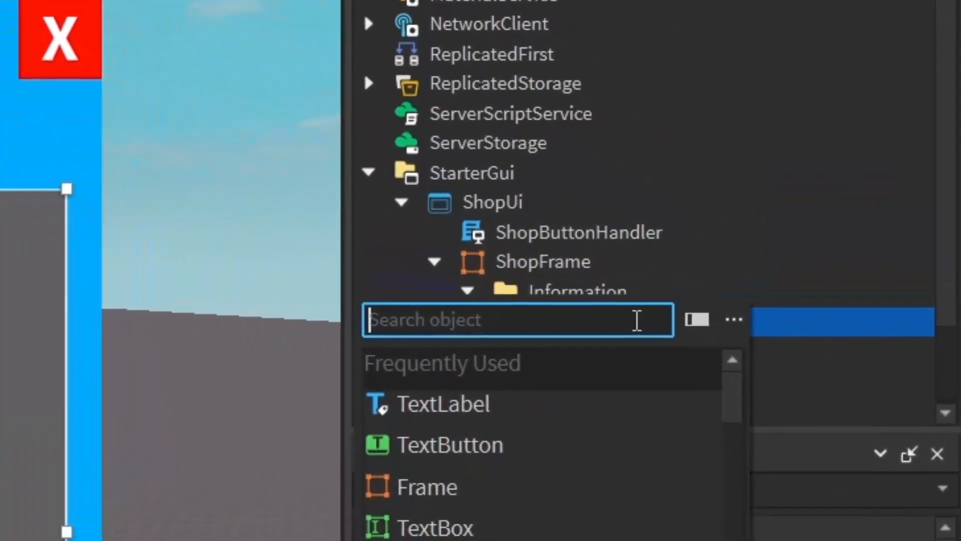
left_click(419, 402)
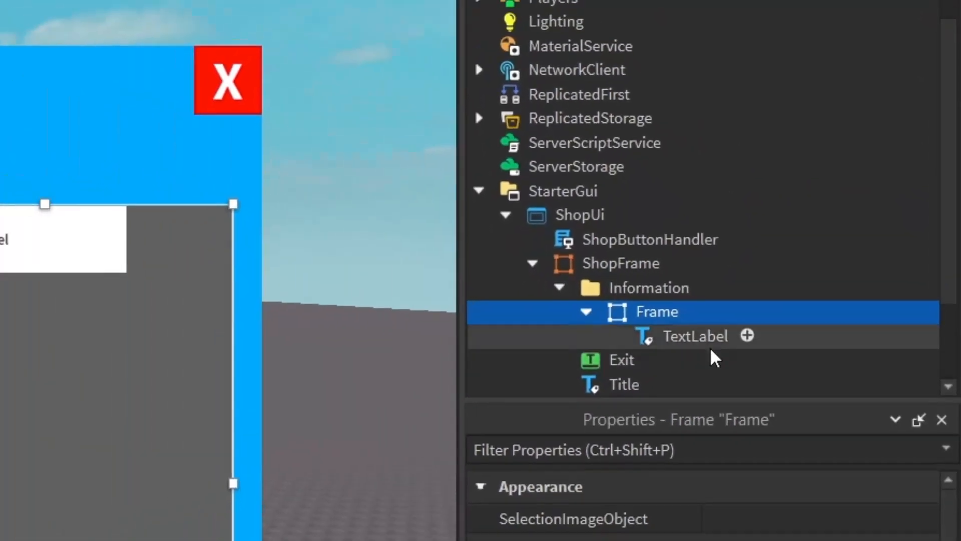
left_click(553, 361)
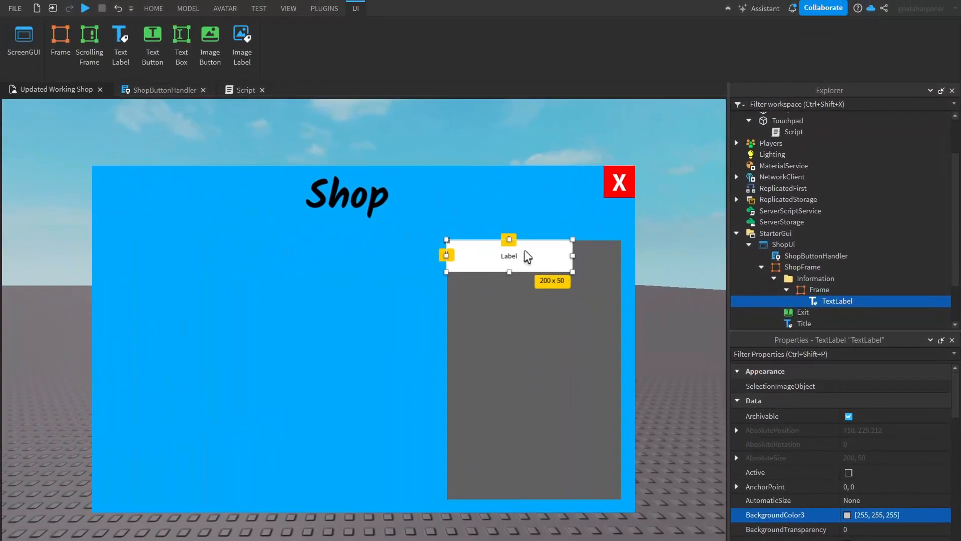
- Place the TextLabel centred near the top of the panel and set its ZIndex to 6
left_click(365, 251)
left_click(837, 301)
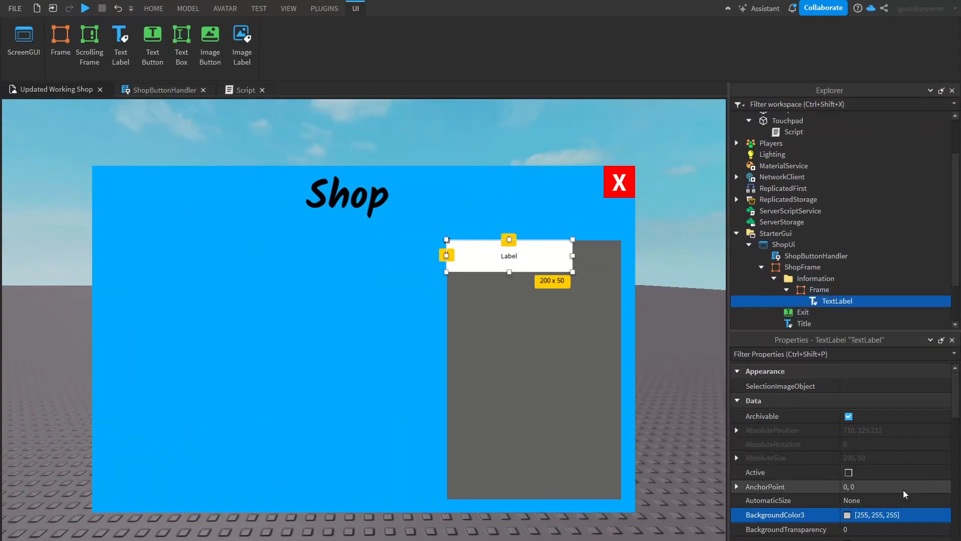
scroll(891, 451, "down", 10)
scroll(881, 450, "up", 2)
left_click(863, 396)
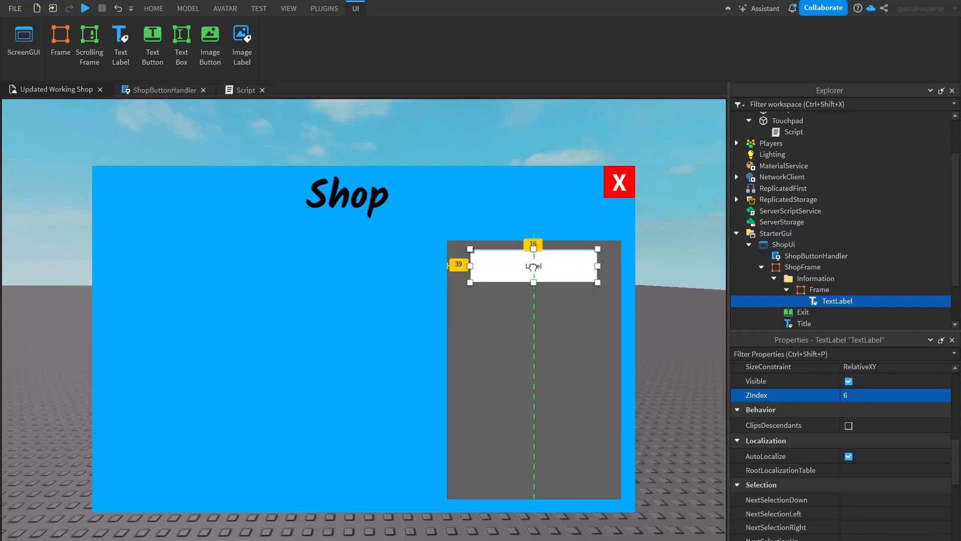
- Insert an ImageLabel inside the panel frame and set its ZIndex to 6
left_click(816, 289)
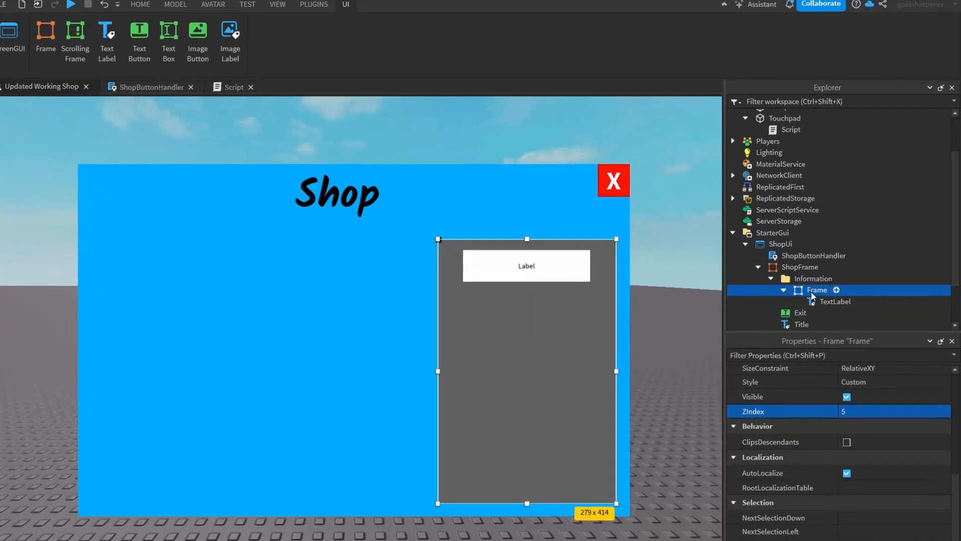
left_click(841, 289)
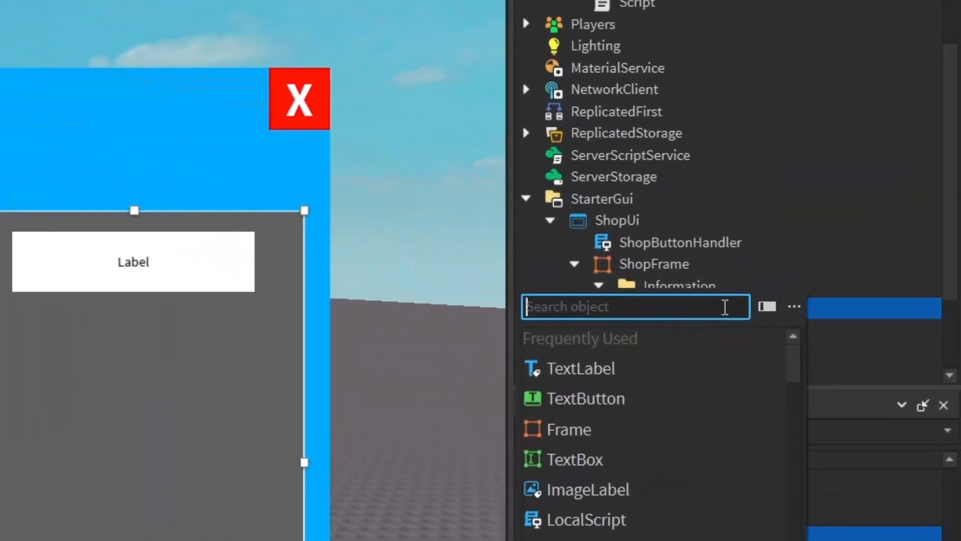
type("ima")
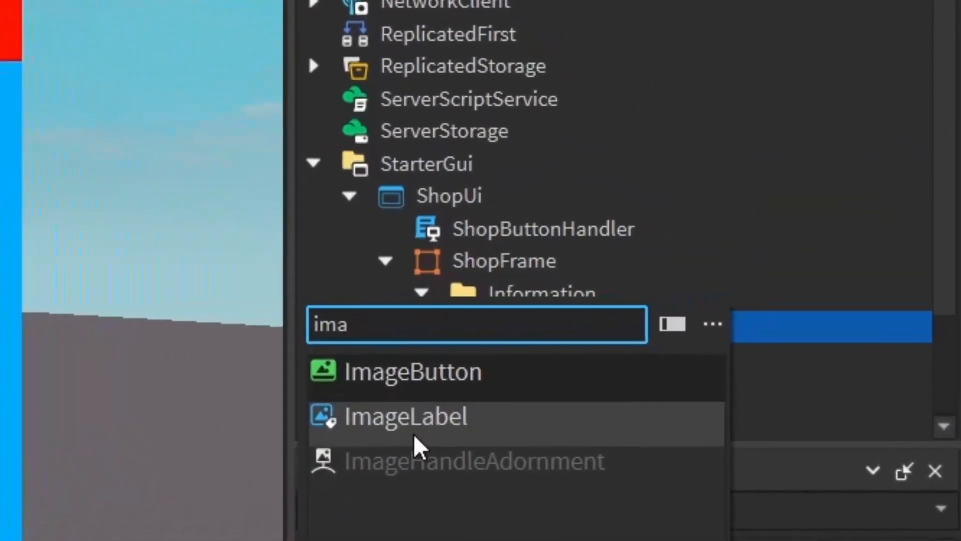
left_click(410, 412)
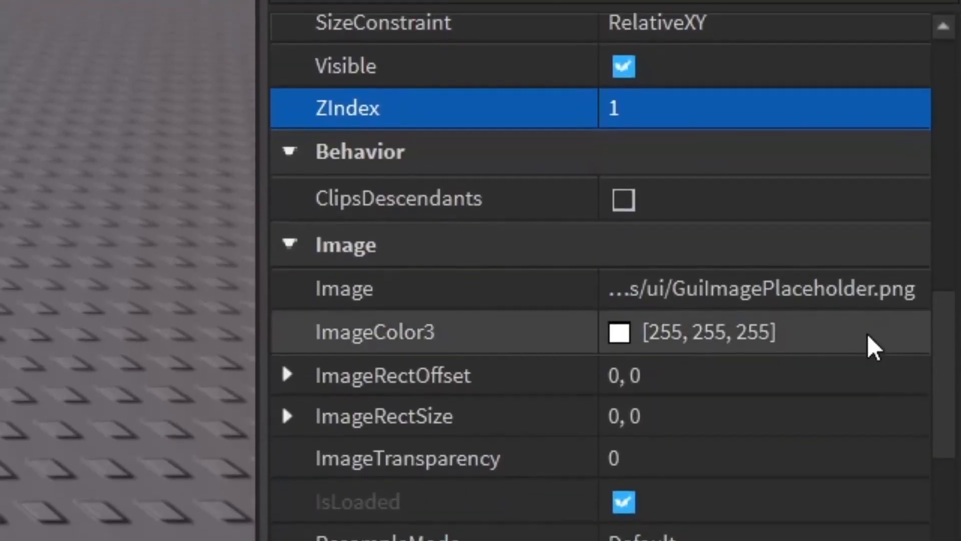
scroll(871, 379, "down", 3)
scroll(815, 391, "up", 3)
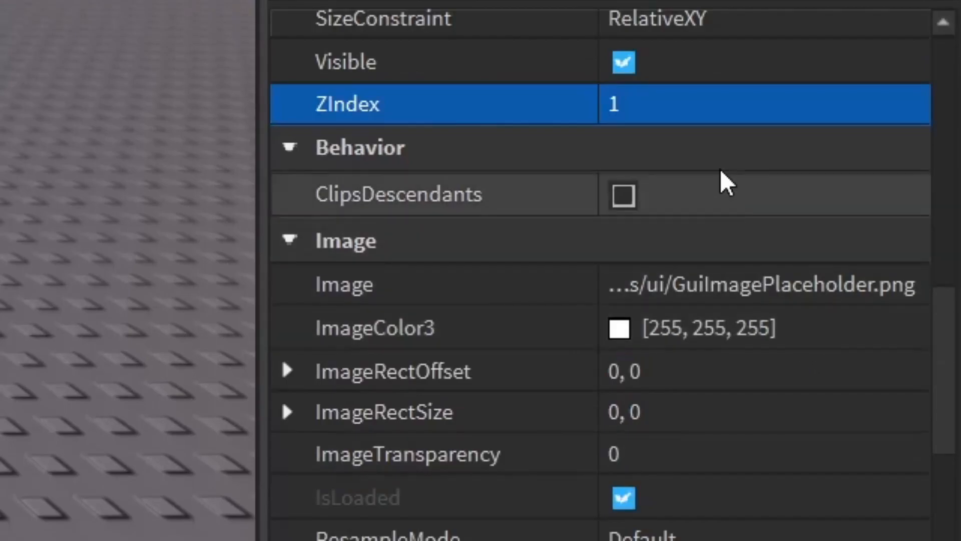
left_click(675, 106)
key("Return")
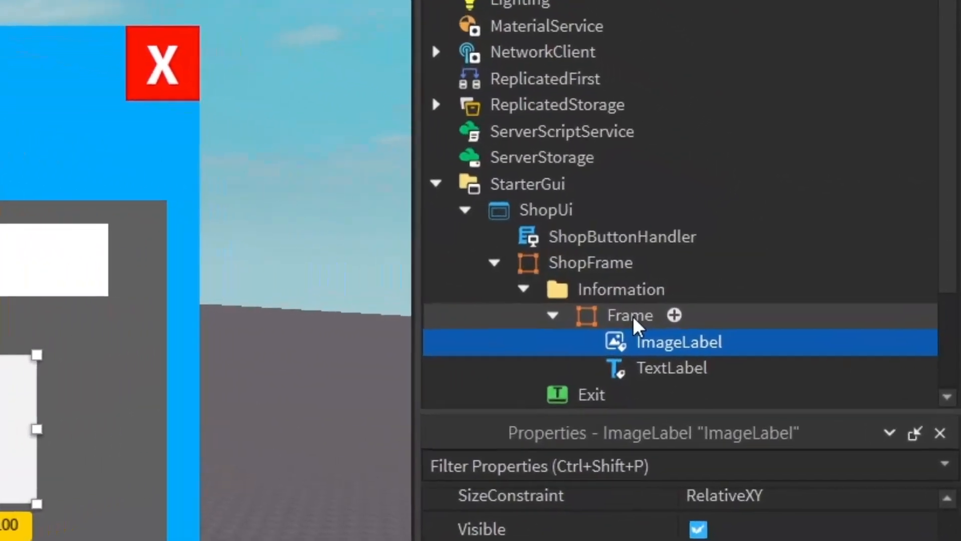
- Insert a TextButton inside the panel frame
left_click(830, 292)
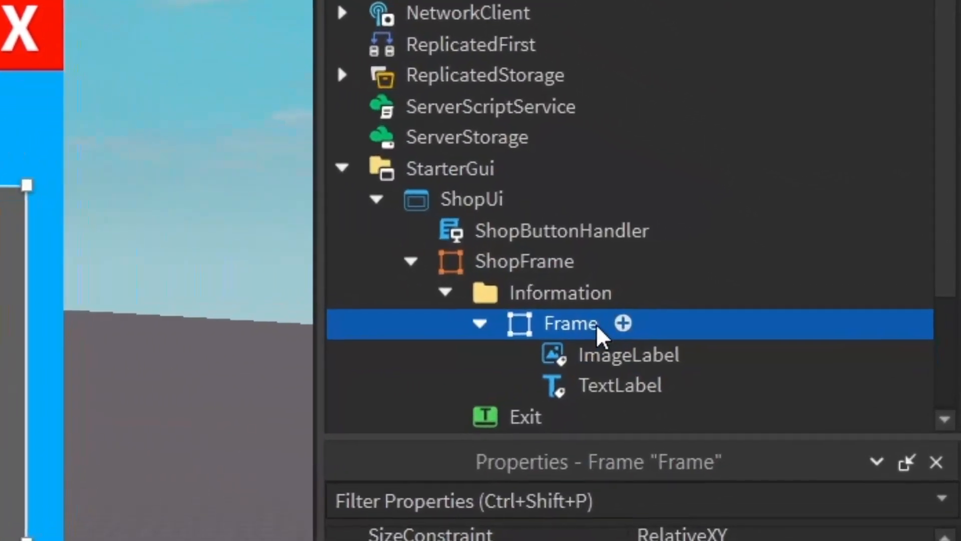
left_click(622, 323)
type("but")
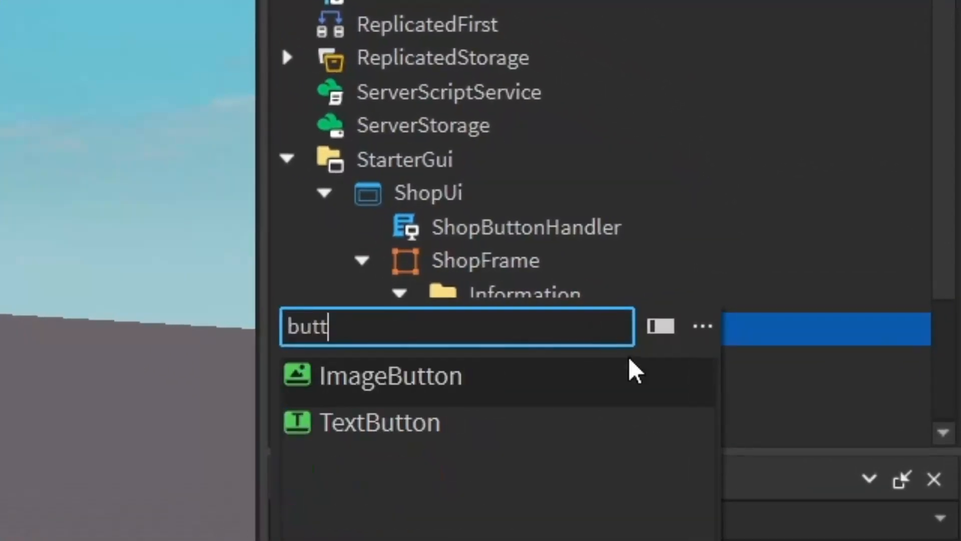
type("t")
left_click(498, 425)
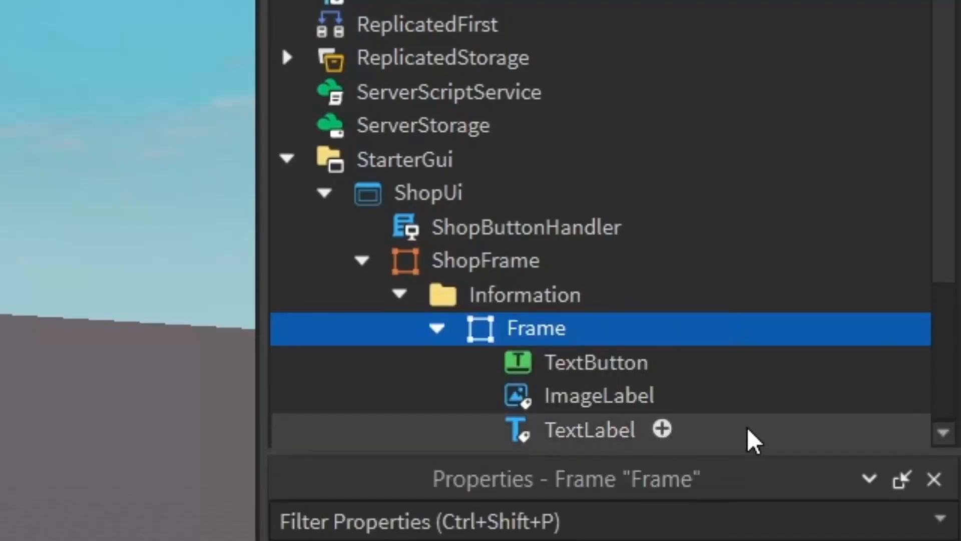
- Set the TextButton's ZIndex to 6 and move it near the bottom of the panel
left_click(591, 362)
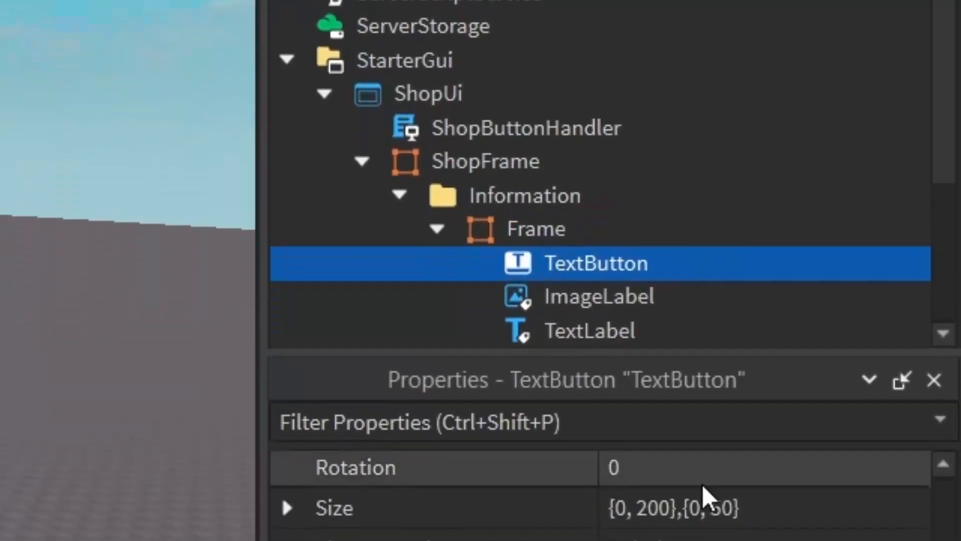
left_click(696, 412)
left_click(680, 273)
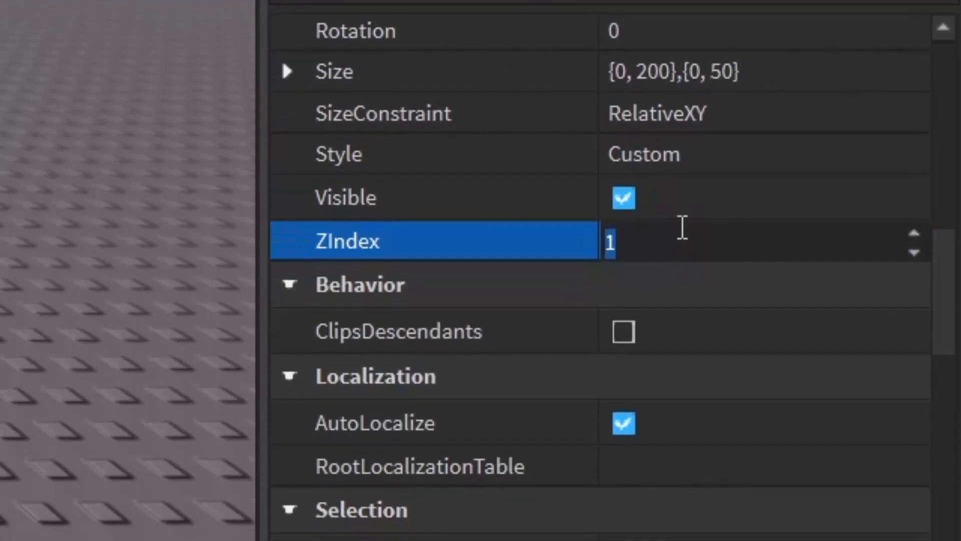
type("6")
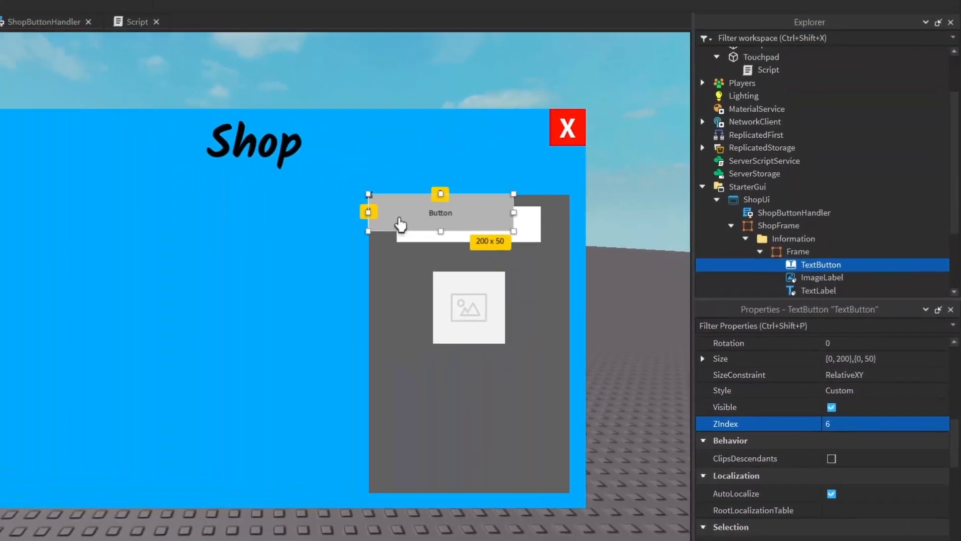
left_click_drag(515, 266, 504, 475)
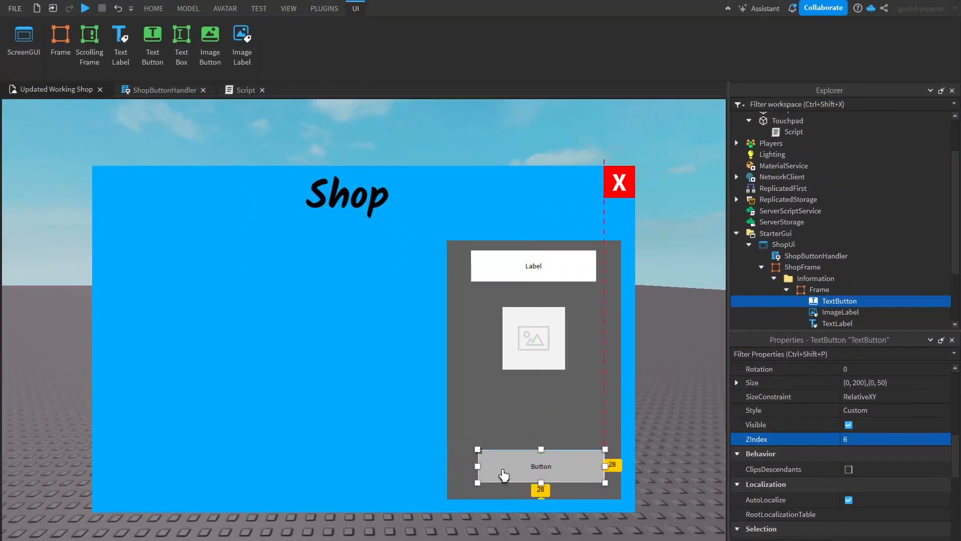
- Enlarge the ImageLabel to about 175 x 175 and move it to the top of the panel
left_click(506, 360)
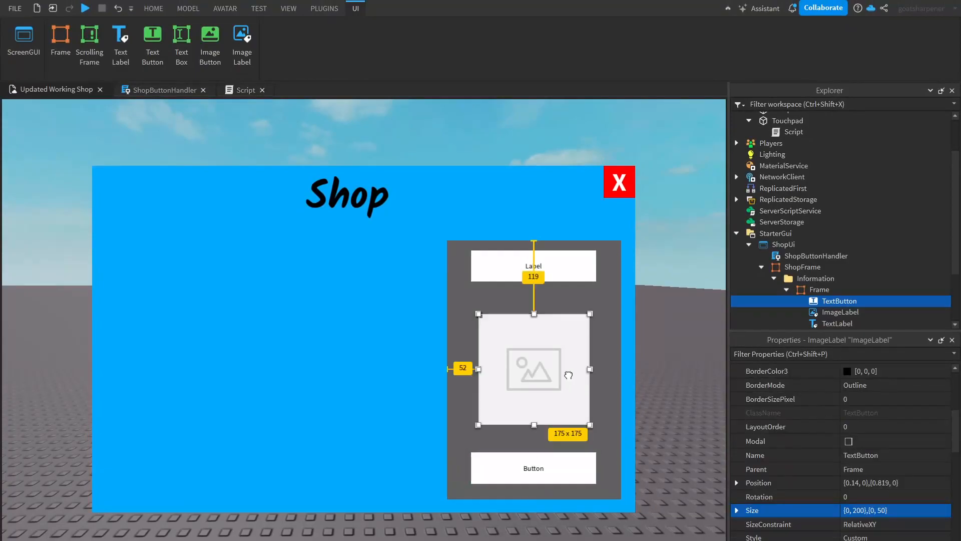
left_click_drag(565, 265, 539, 304)
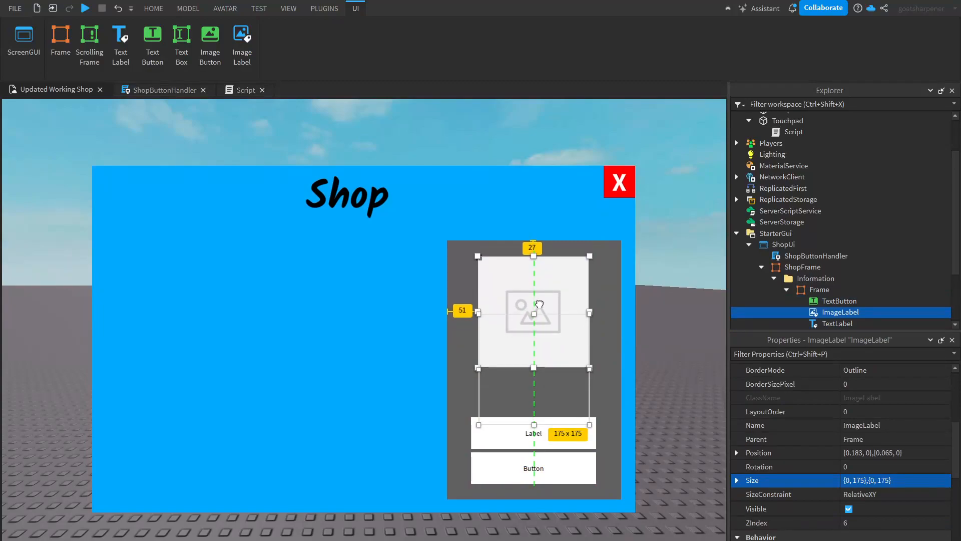
- Move the TextLabel beneath the image, duplicate it into the frame, and place the copy directly below
left_click_drag(544, 443, 539, 400)
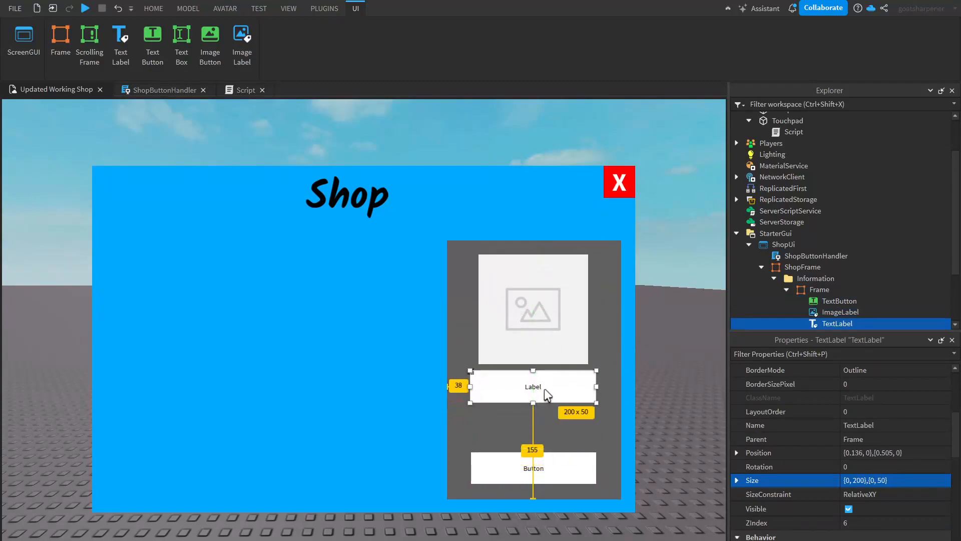
key("ctrl+c")
key("ctrl+v")
left_click_drag(773, 145, 846, 297)
left_click_drag(552, 395, 530, 429)
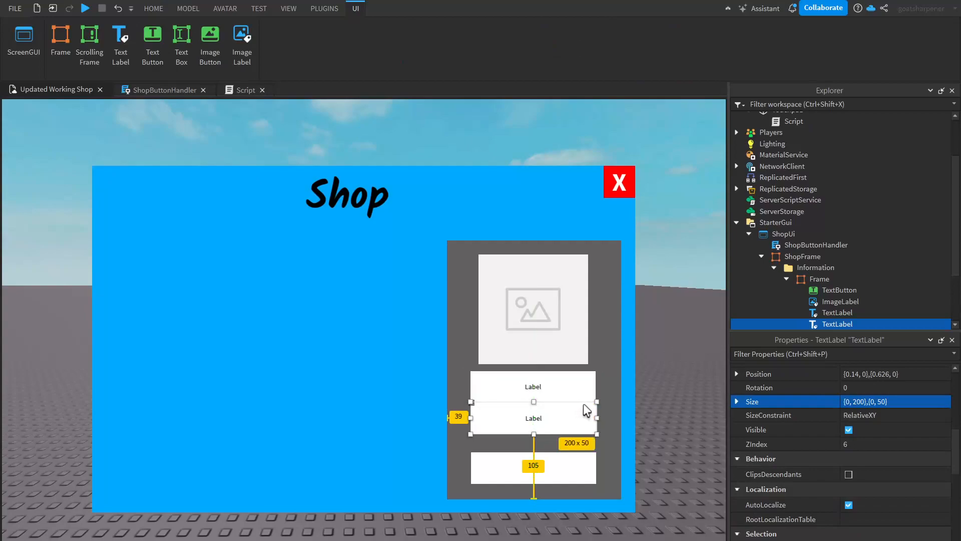
- Nudge the ImageLabel slightly higher within the panel
left_click(594, 474)
left_click_drag(549, 343, 548, 332)
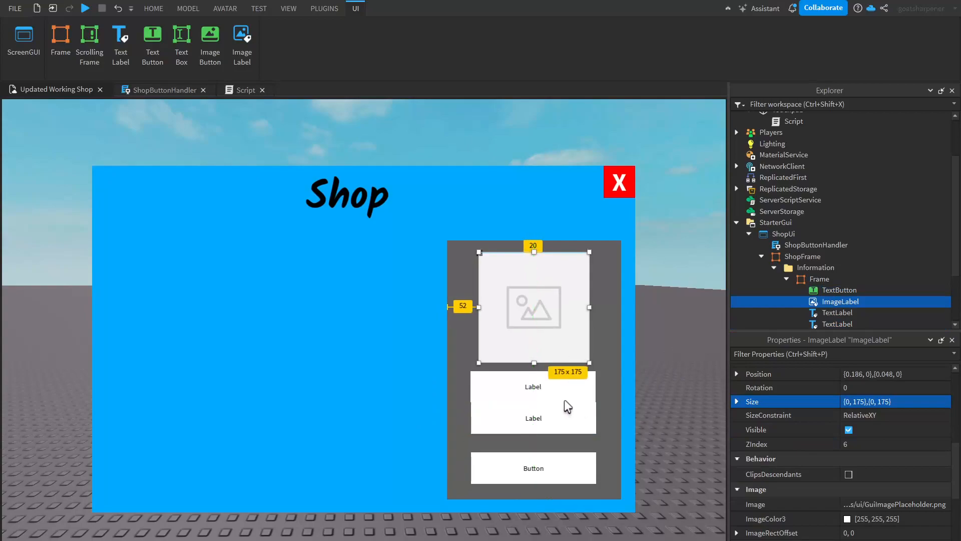
left_click(565, 417)
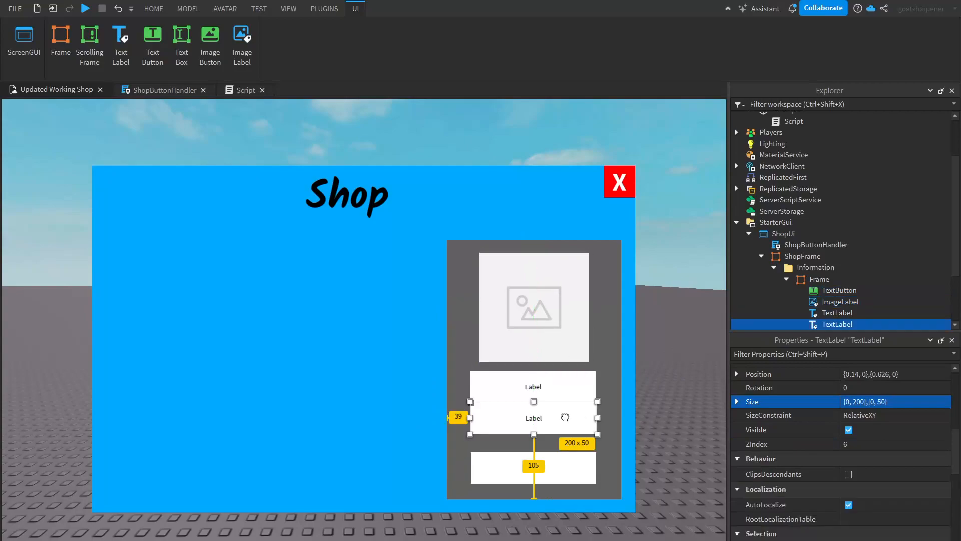
left_click(618, 428)
left_click(521, 330)
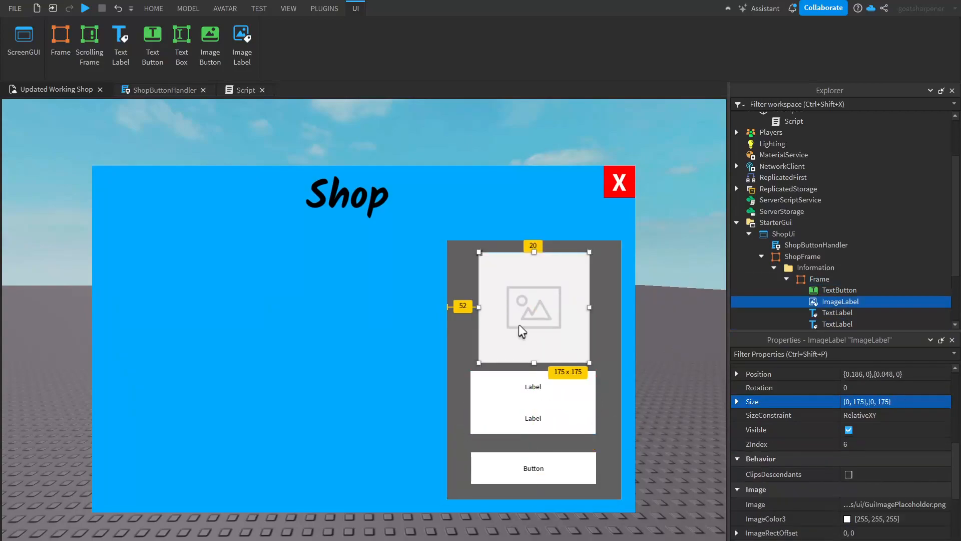
left_click(516, 386)
left_click(500, 458)
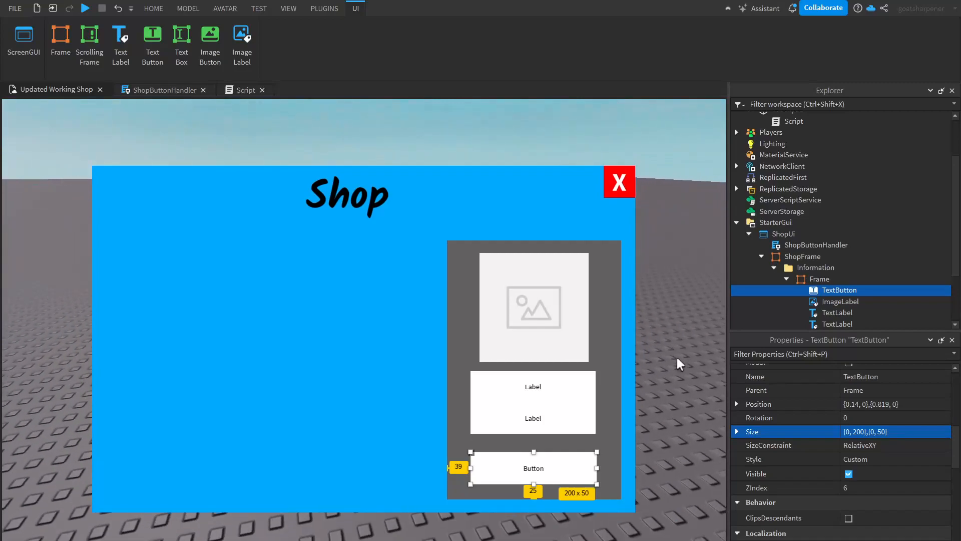
left_click(677, 357)
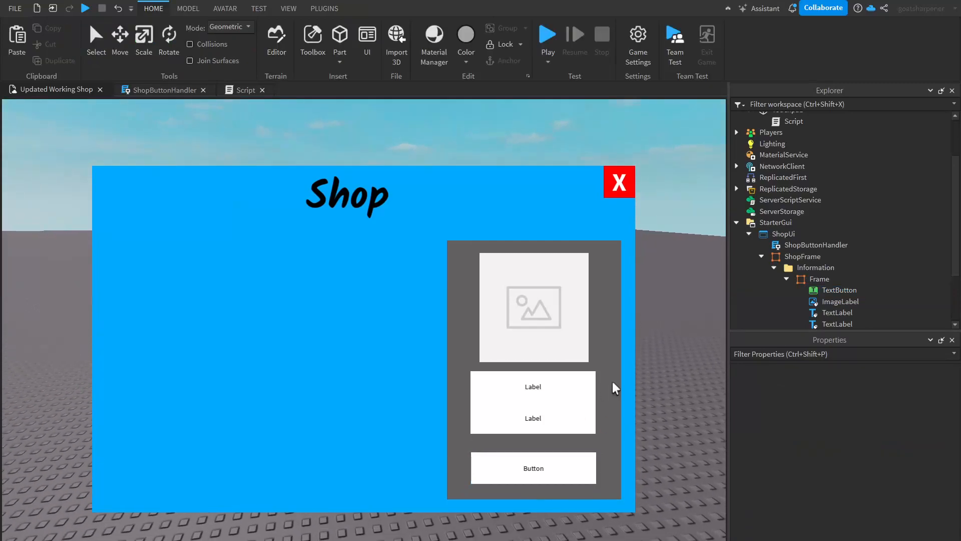
key("e")
right_click_drag(680, 384, 679, 384)
key("w")
key("s")
key("w")
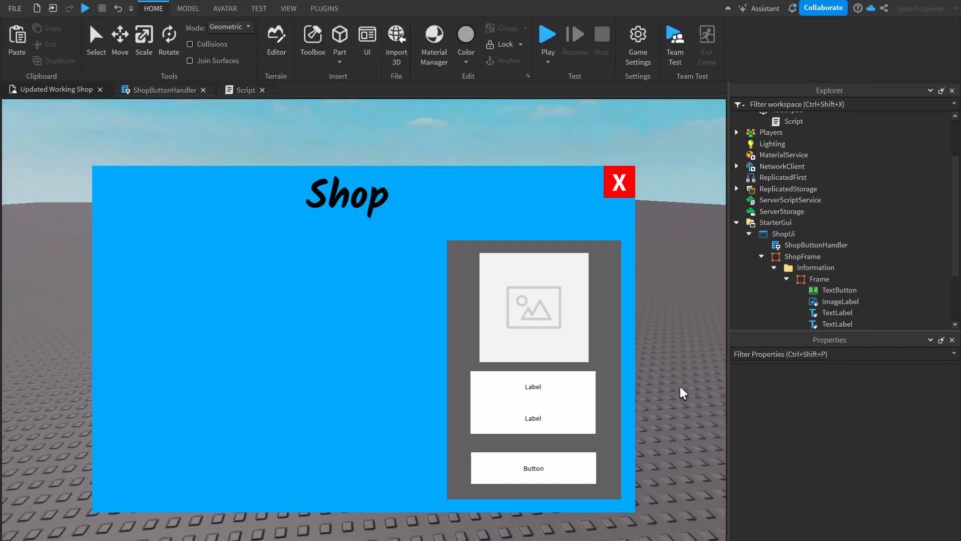
right_click_drag(667, 424, 679, 413)
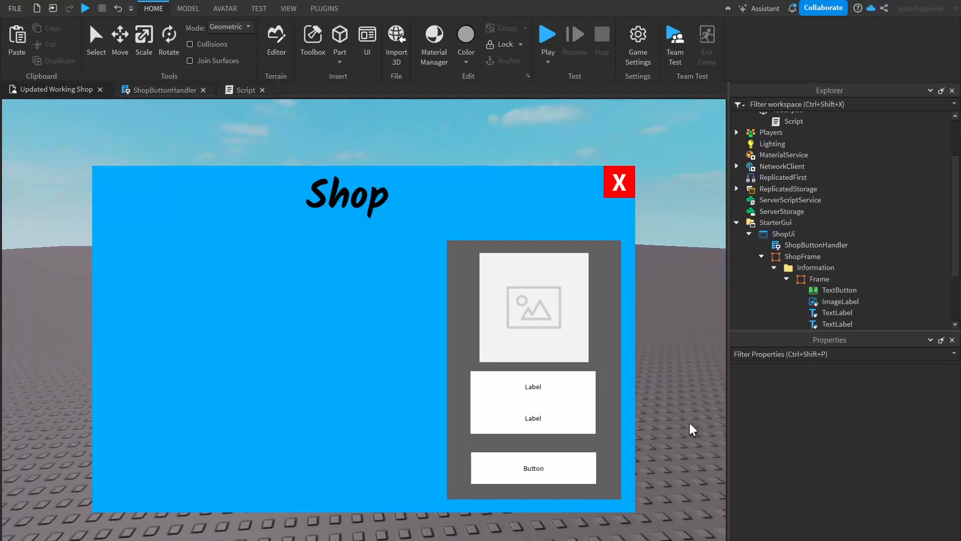
- Hide the GUI in the viewport and insert the Sword model from the Toolbox into the workspace
left_click(289, 9)
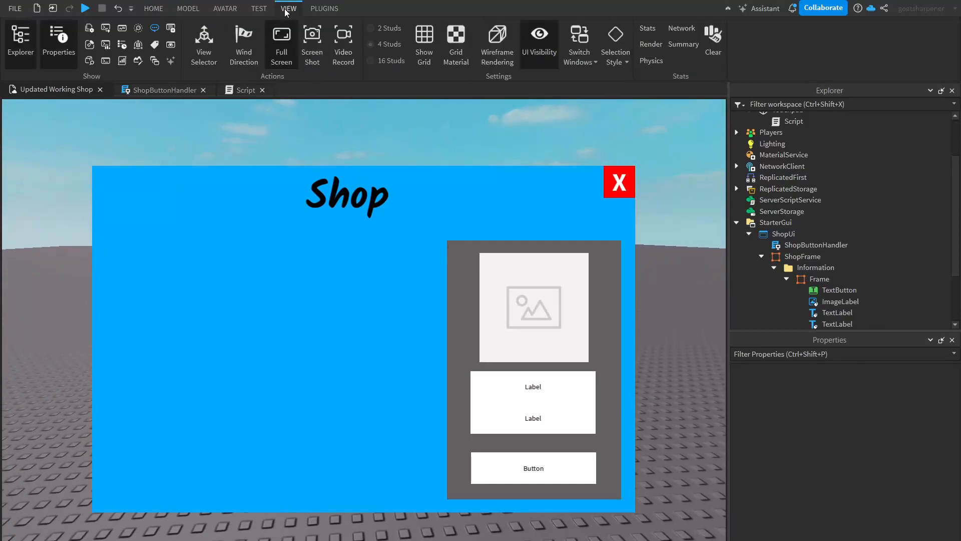
left_click(539, 40)
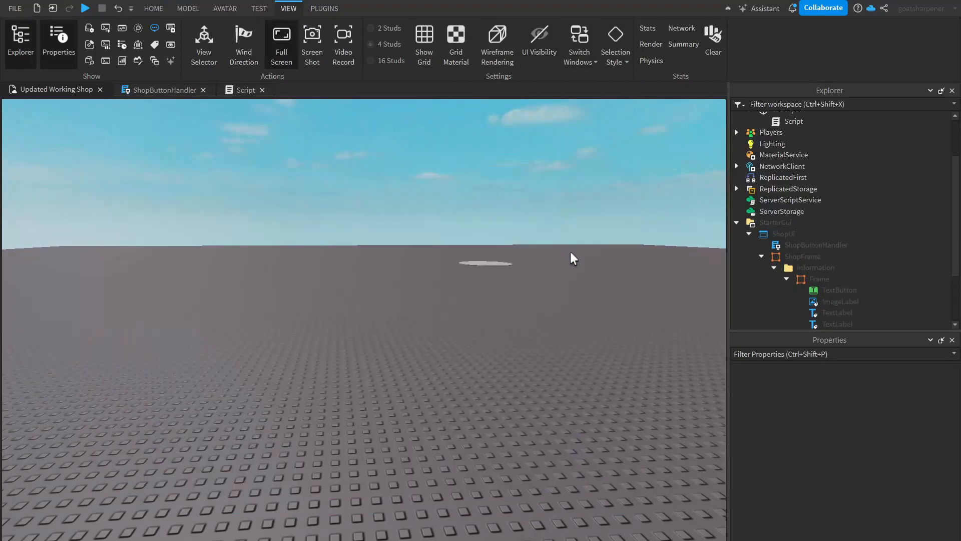
scroll(841, 251, "down", 3)
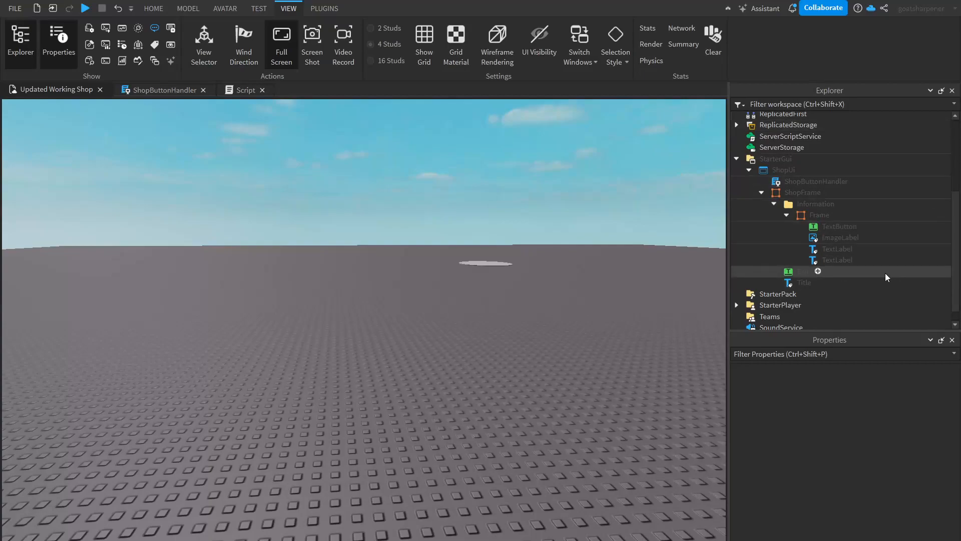
left_click(542, 42)
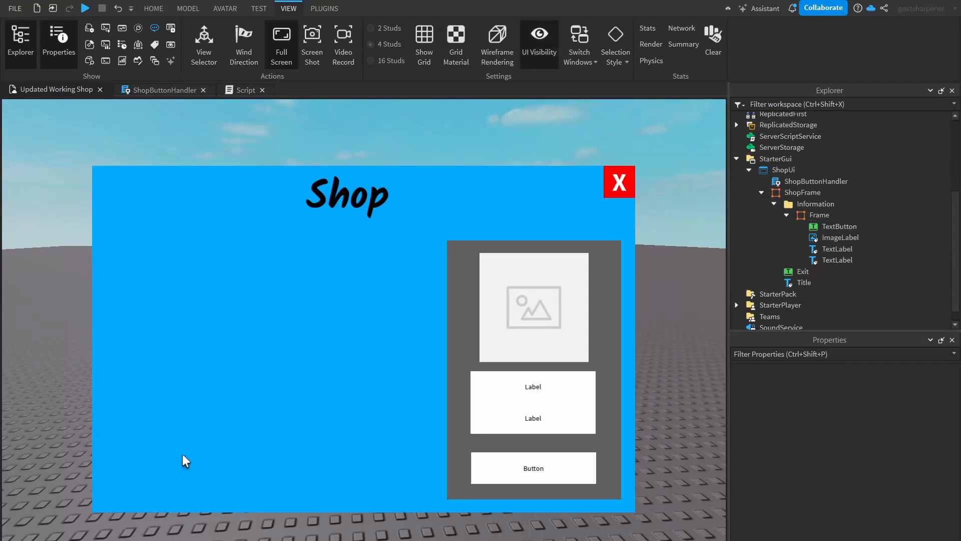
left_click(547, 42)
right_click_drag(509, 320, 508, 319)
left_click(164, 10)
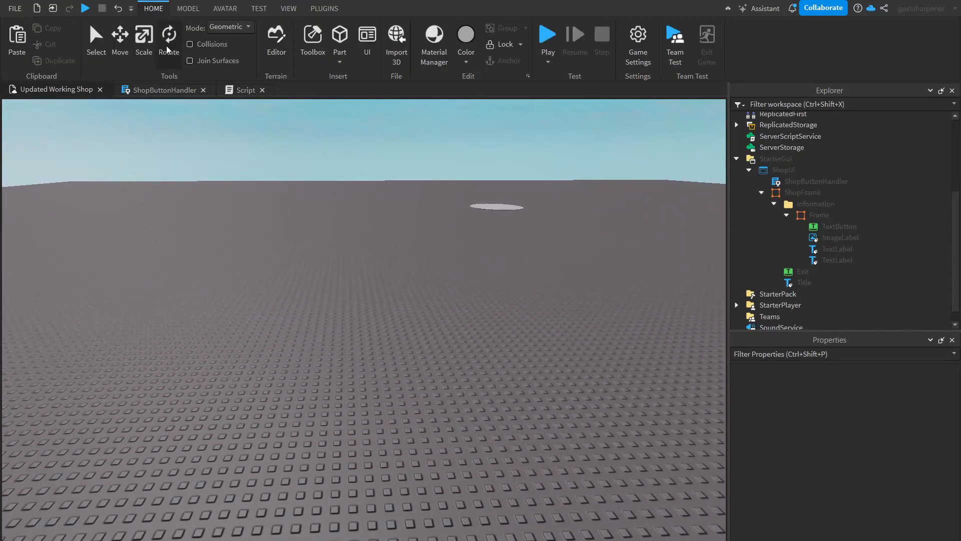
left_click(313, 45)
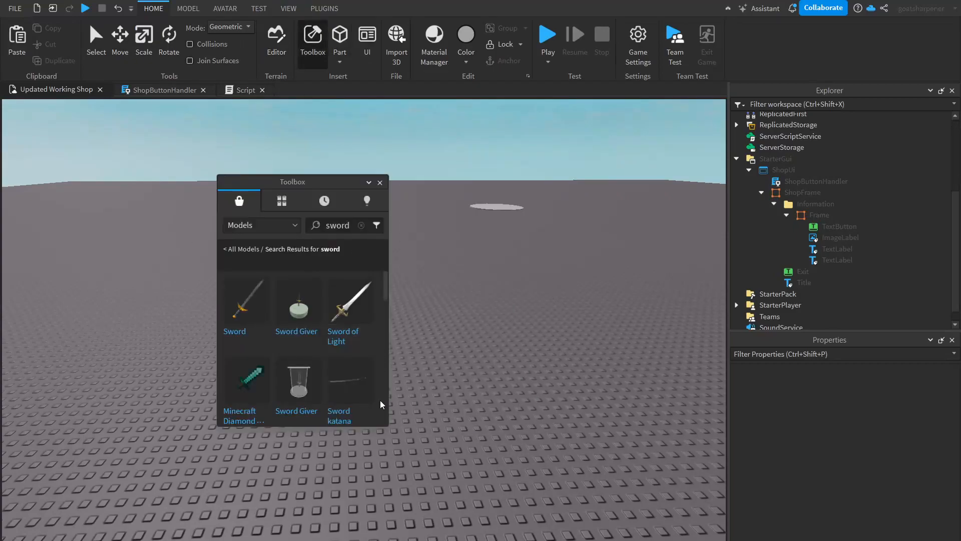
left_click(246, 301)
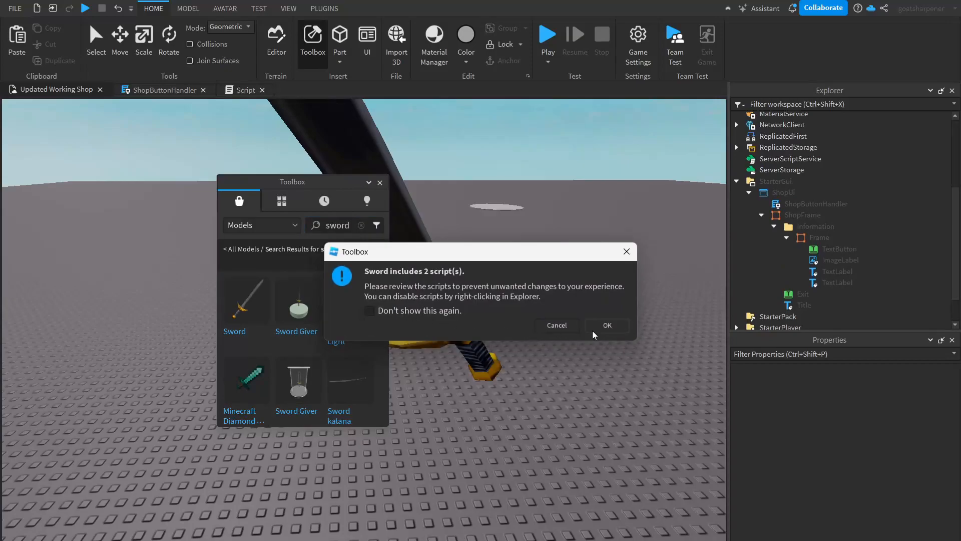
left_click(616, 329)
left_click(523, 313)
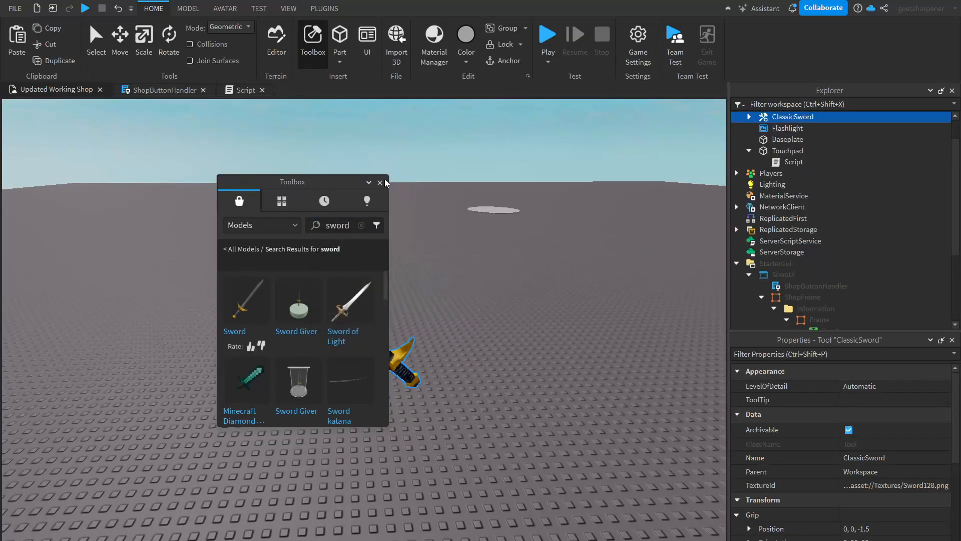
left_click(378, 183)
- Move the ClassicSword from Workspace into ReplicatedStorage
right_click_drag(431, 349, 434, 352)
key("w")
scroll(816, 193, "up", 1)
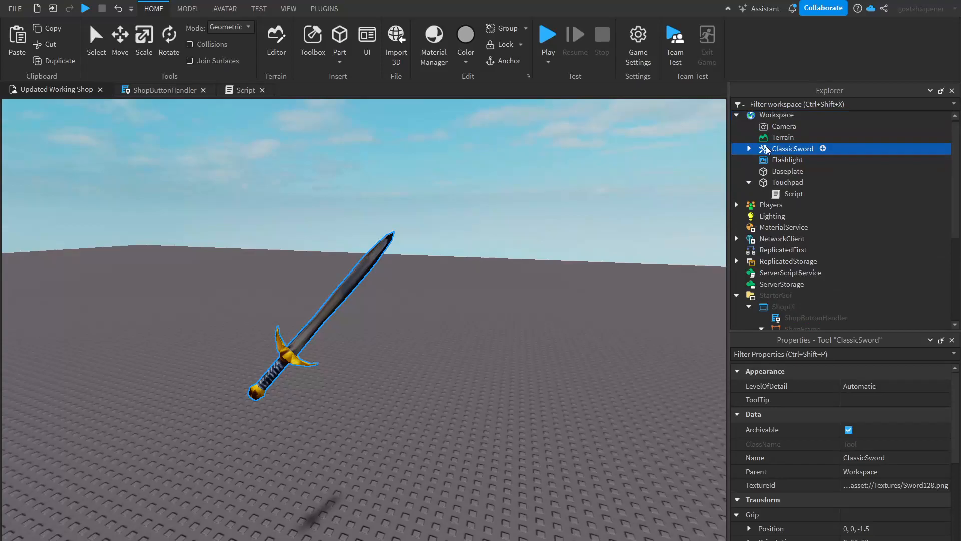
left_click_drag(724, 148, 789, 205)
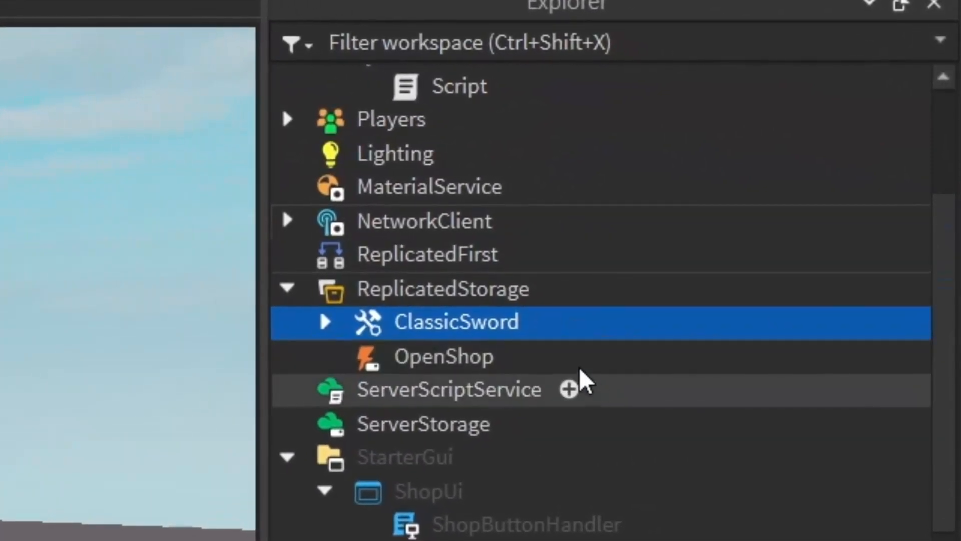
- Add a folder named Tools under ReplicatedStorage and move the ClassicSword into it
left_click(519, 288)
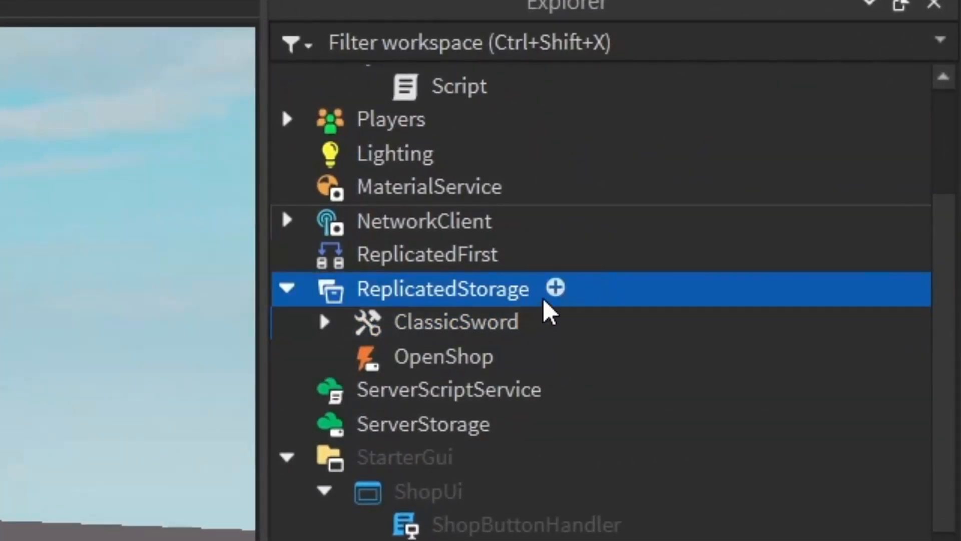
left_click(555, 291)
left_click(431, 440)
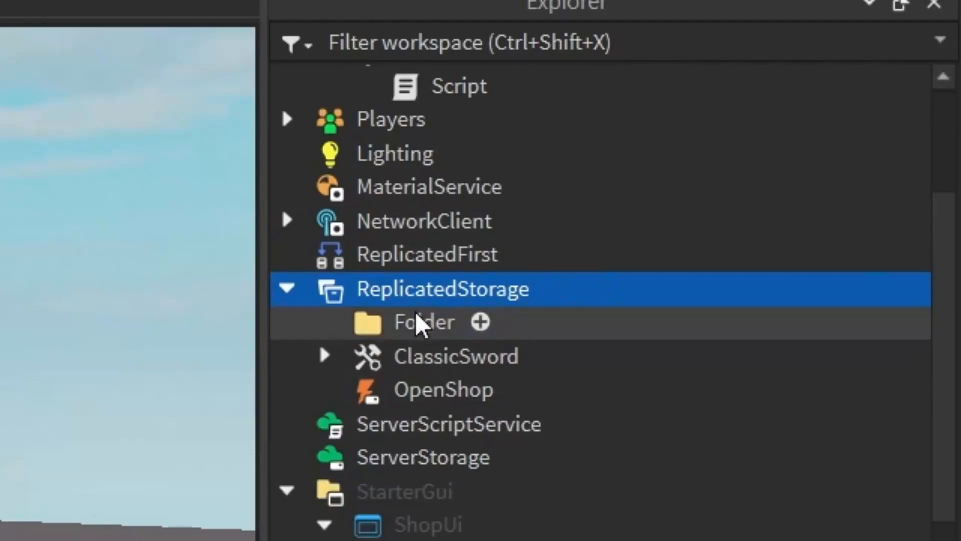
key("F2")
key("BackSpace")
type("Tools")
key("Return")
left_click_drag(455, 365, 511, 328)
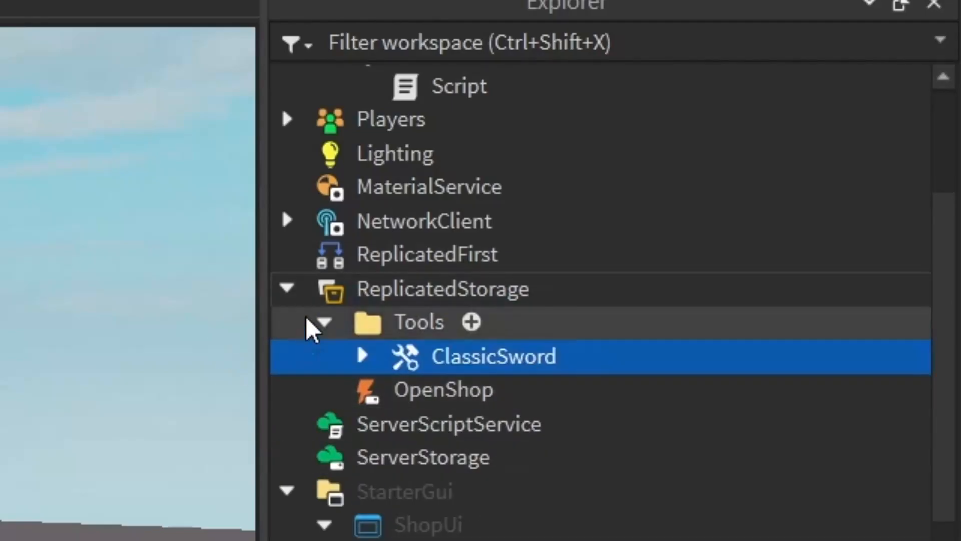
- Show the GUI again and rename the upper text label in the item frame to Title
scroll(689, 435, "down", 1)
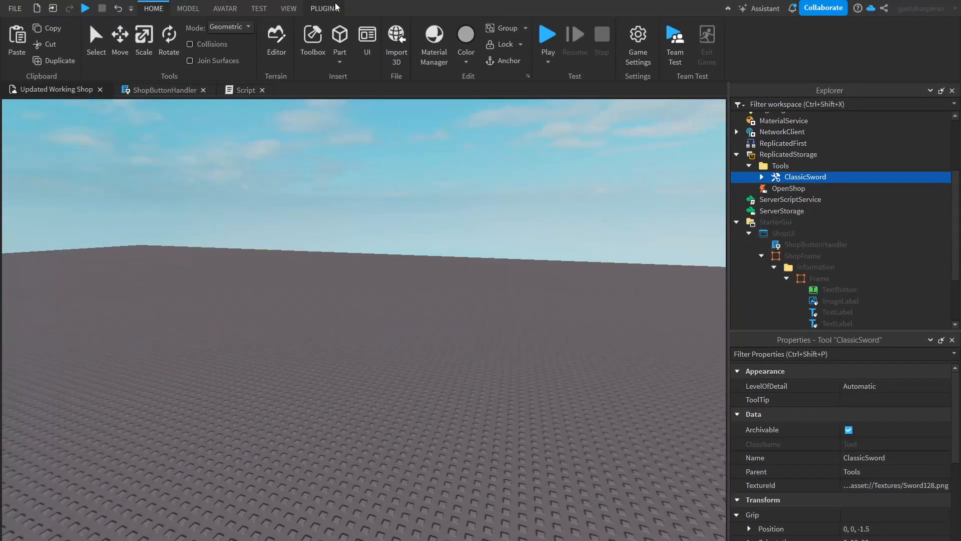
left_click(300, 9)
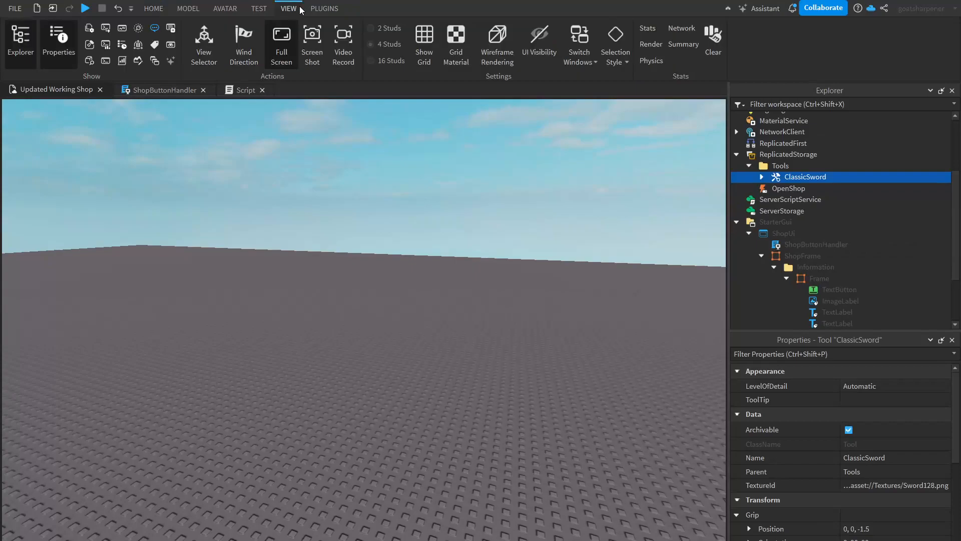
left_click(540, 48)
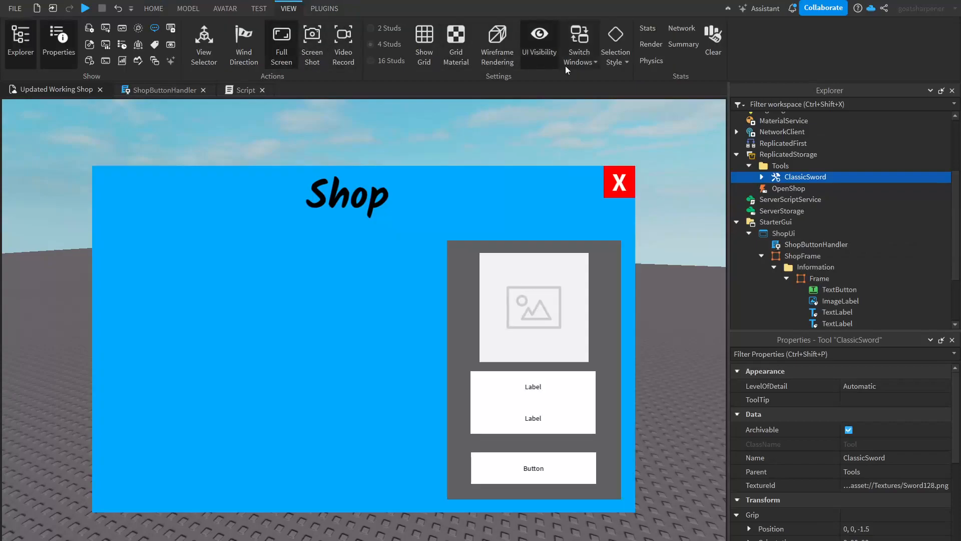
left_click(572, 396)
scroll(784, 303, "down", 2)
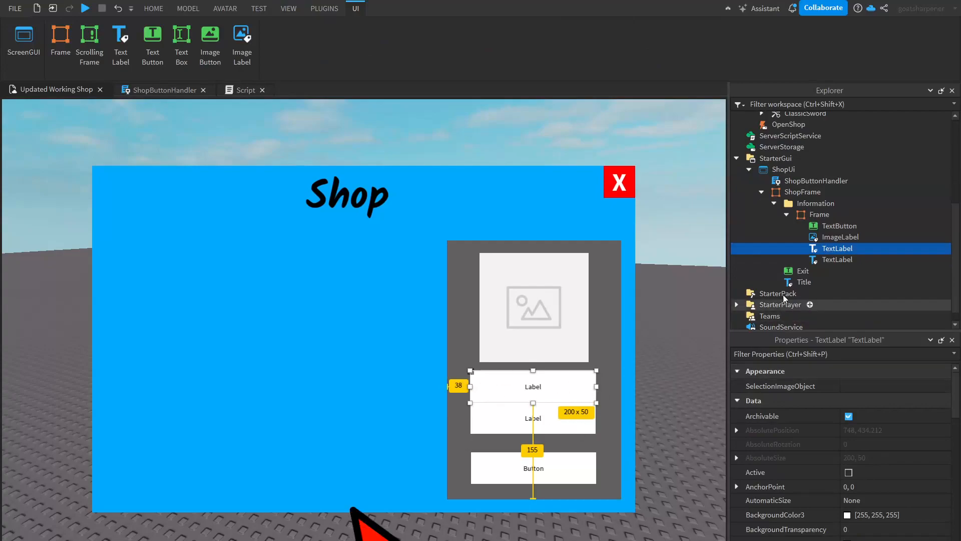
double_click(831, 249)
key("BackSpace")
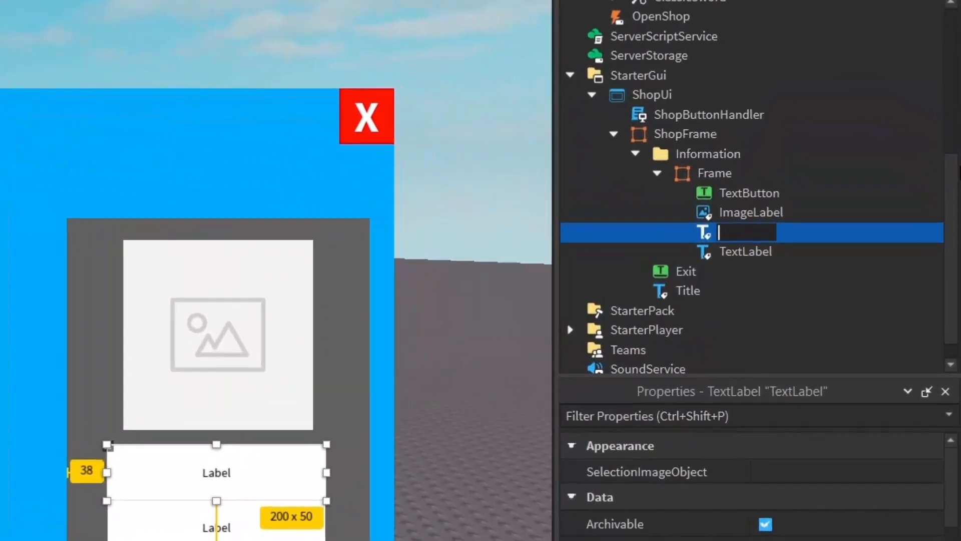
type("Title")
key("Return")
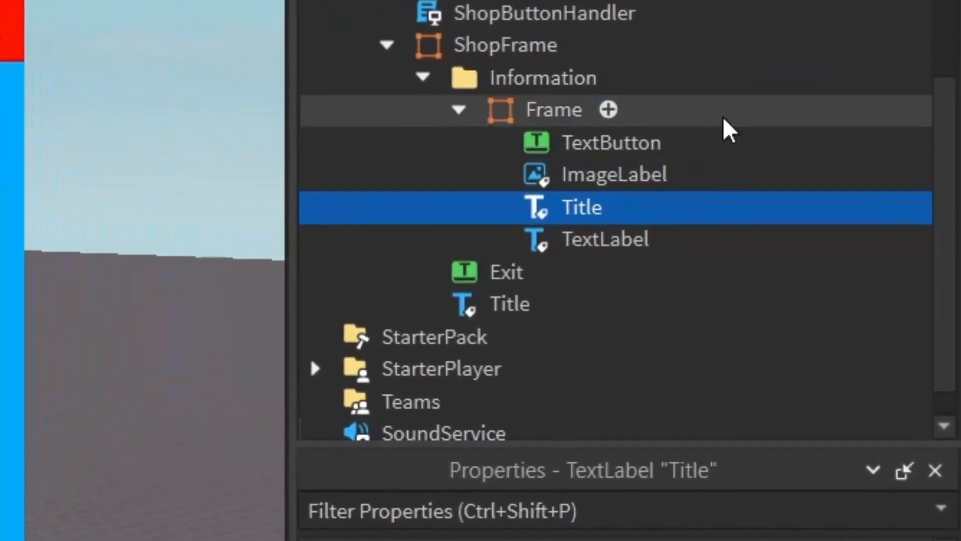
- Rename the lower text label to Cost and the TextButton to Buy
left_click(593, 248)
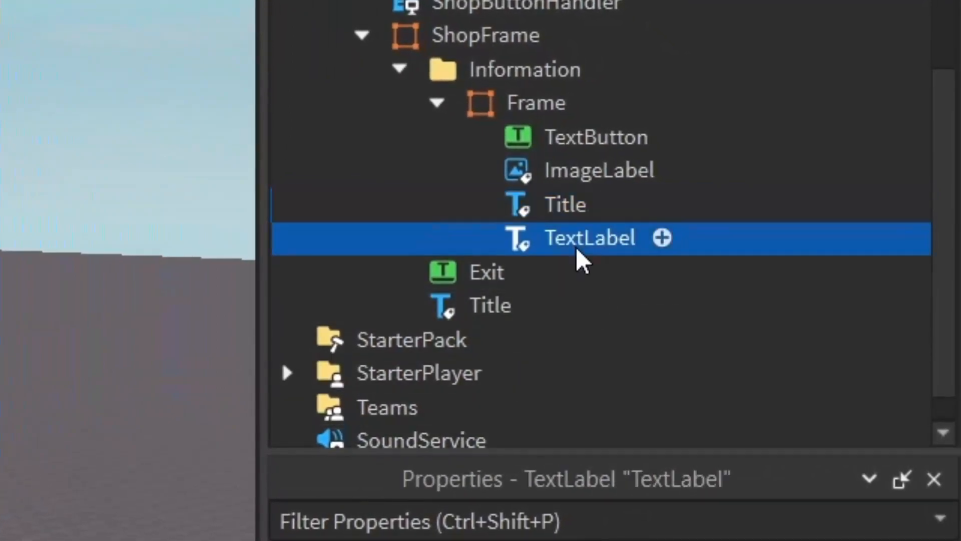
left_click(604, 233)
type("Co")
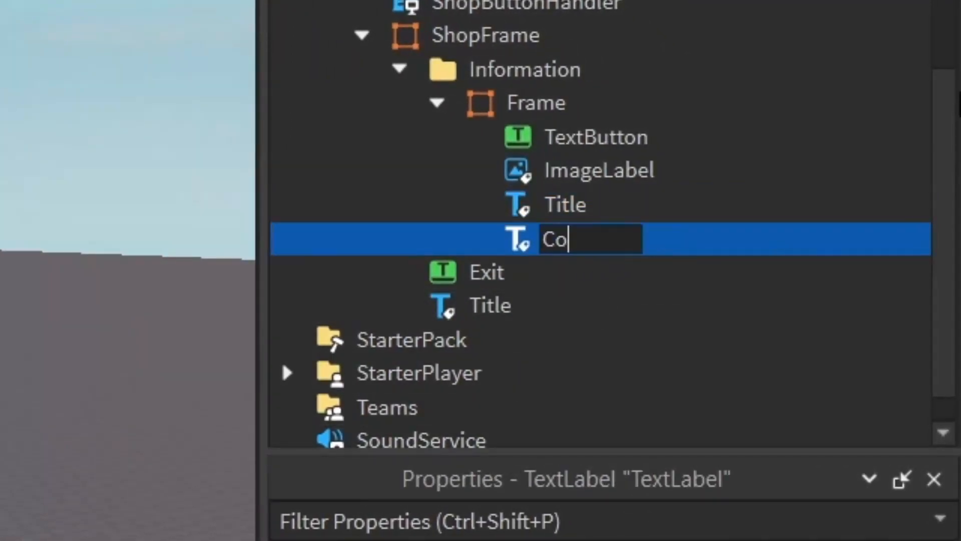
type("st")
key("Return")
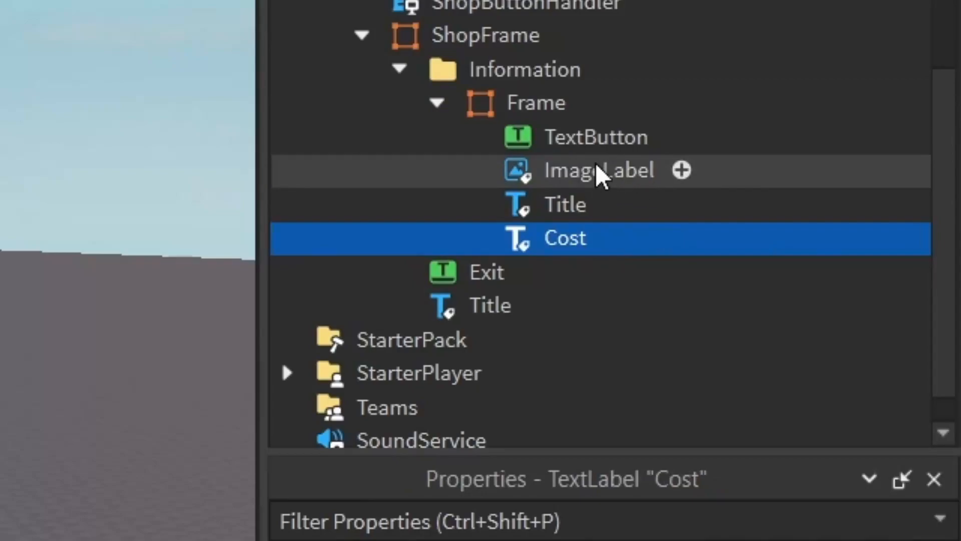
left_click(623, 140)
left_click(604, 137)
type("Buy")
key("Return")
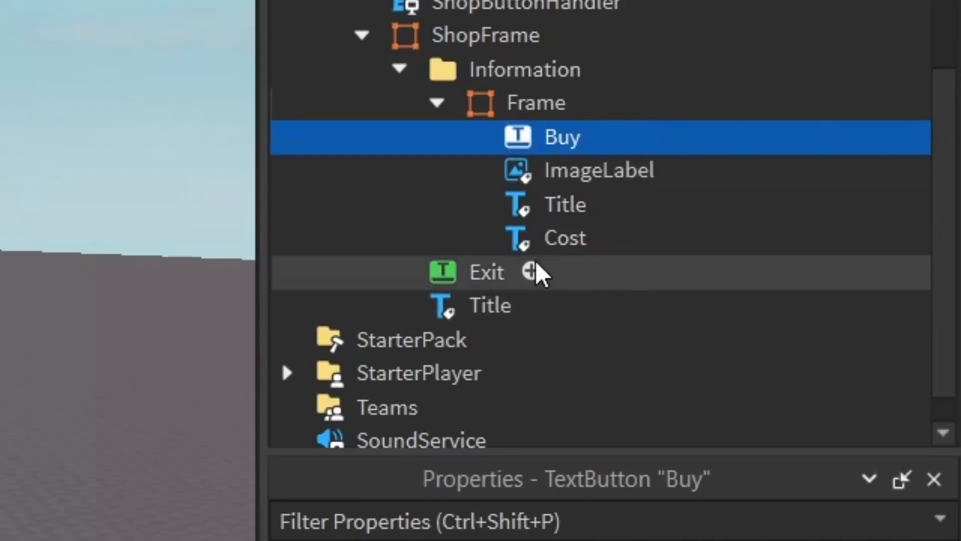
- Set the Title label's text to Classic Sword
left_click(571, 178)
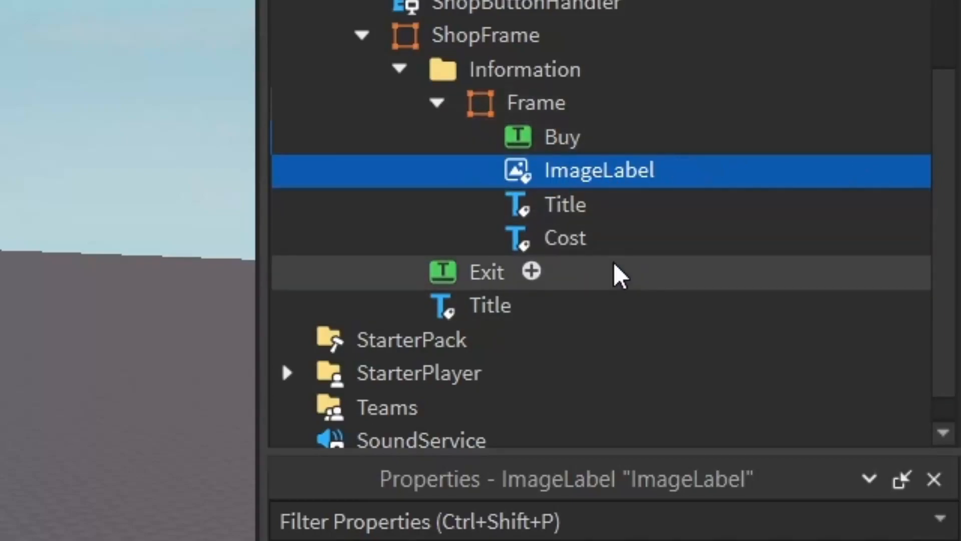
left_click(571, 209)
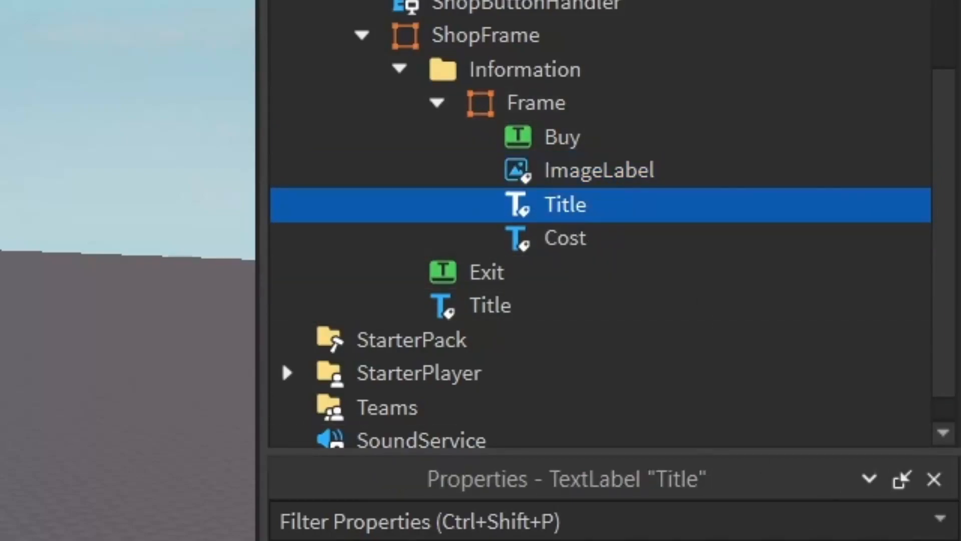
left_click(771, 321)
type("Class")
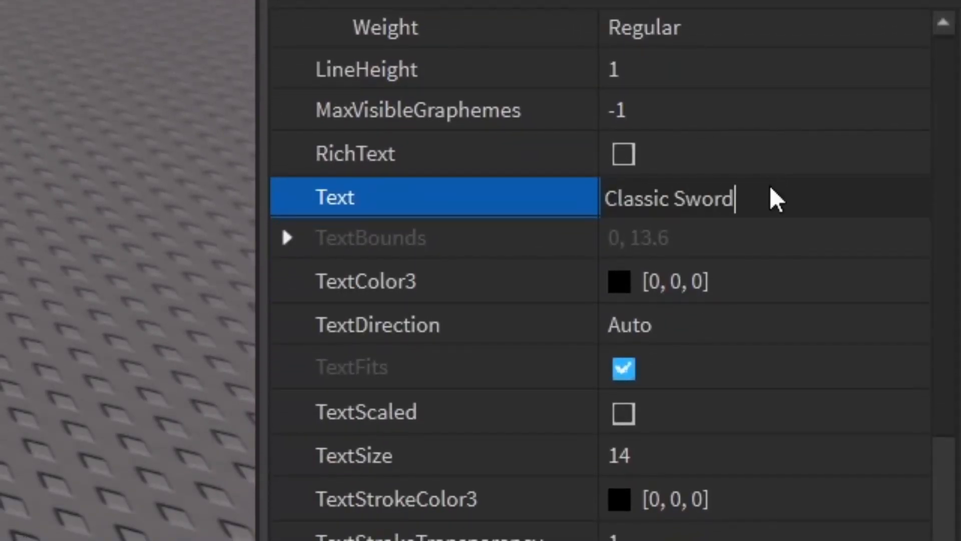
type("ic Sword")
key("Return")
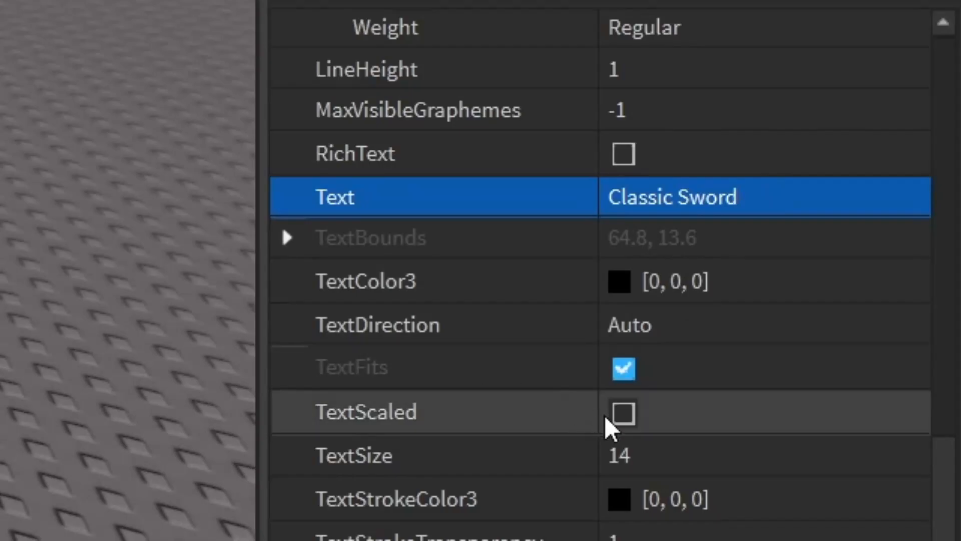
- Enable TextScaled on the Title label and set its BackgroundTransparency to 1
left_click(623, 414)
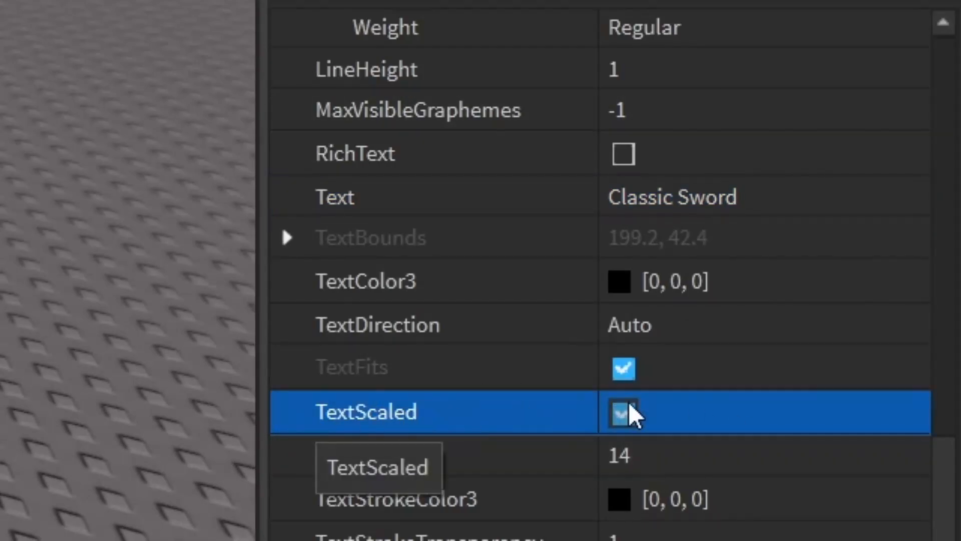
scroll(701, 395, "down", 5)
scroll(751, 375, "up", 10)
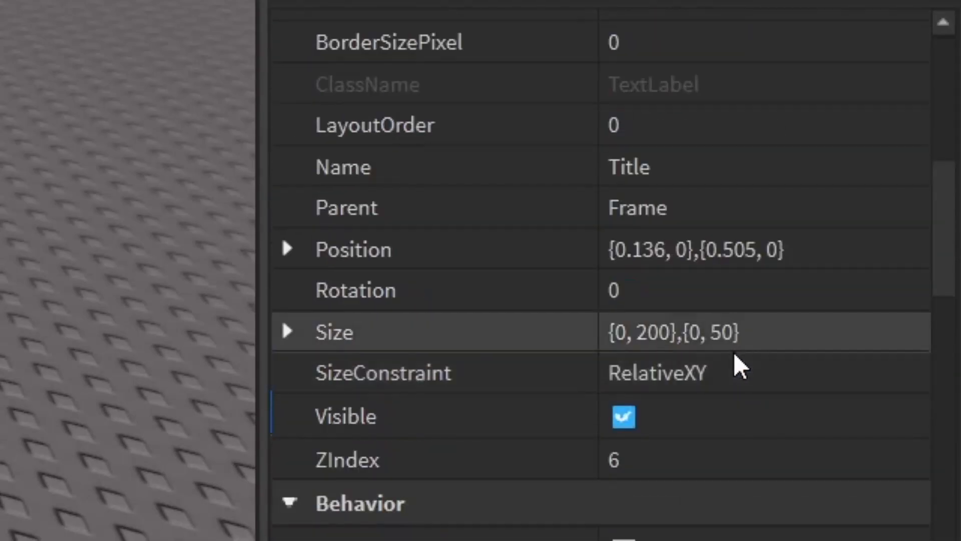
left_click(685, 151)
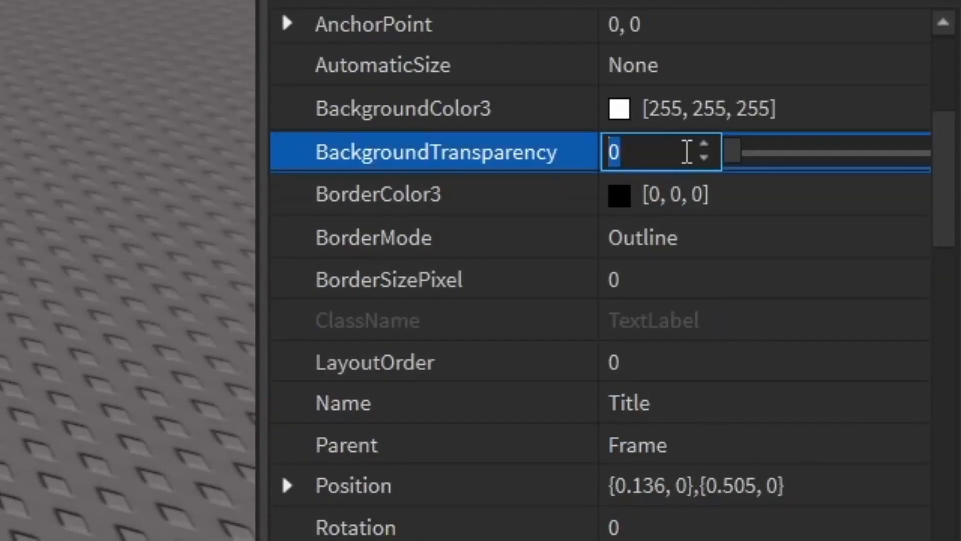
type("1")
key("Return")
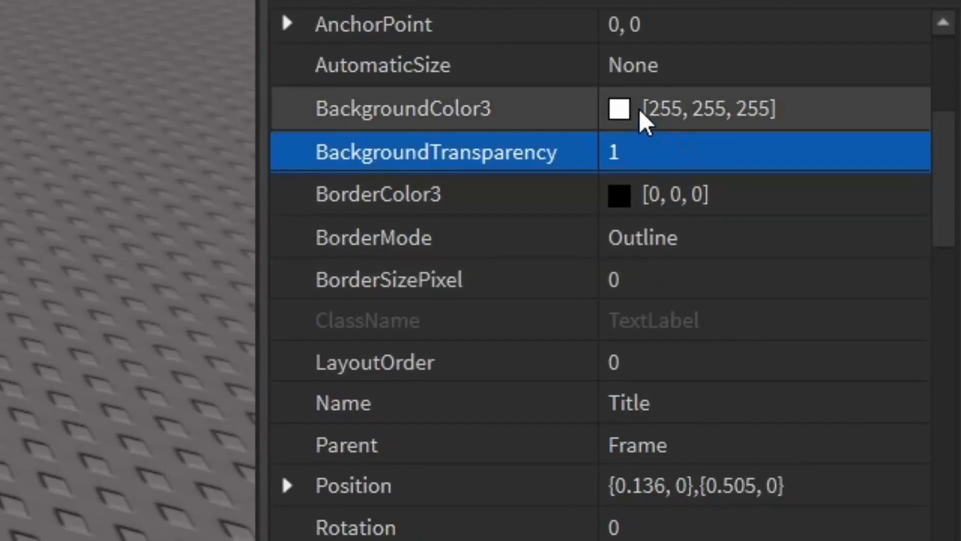
scroll(736, 367, "down", 15)
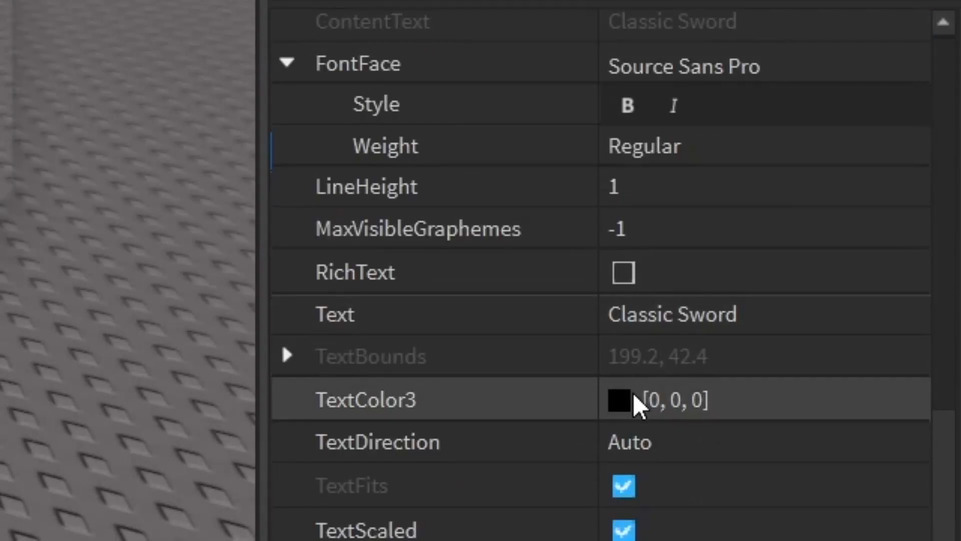
- Set the Cost label's text to $500
left_click(632, 395)
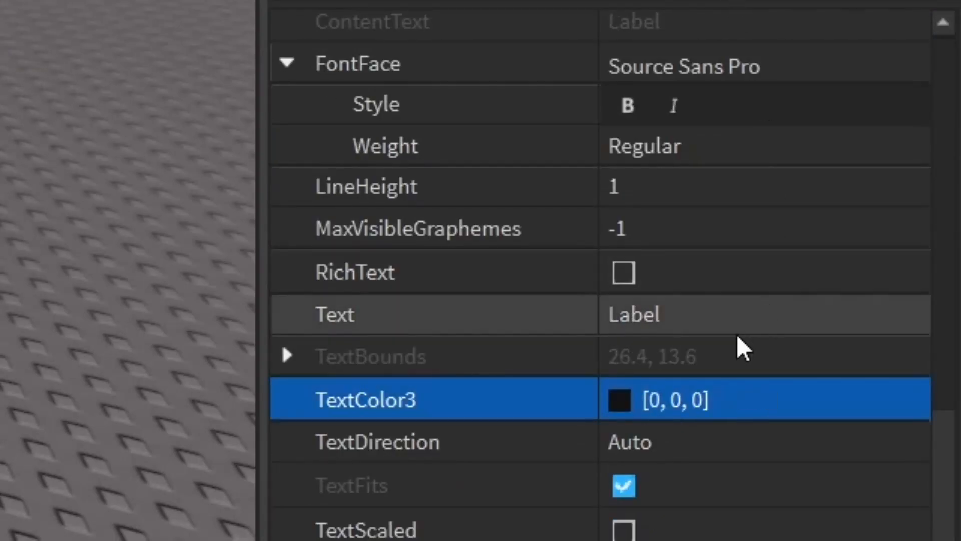
scroll(714, 328, "down", 1)
scroll(712, 326, "down", 2)
scroll(725, 386, "up", 1)
scroll(723, 361, "down", 2)
scroll(722, 352, "up", 6)
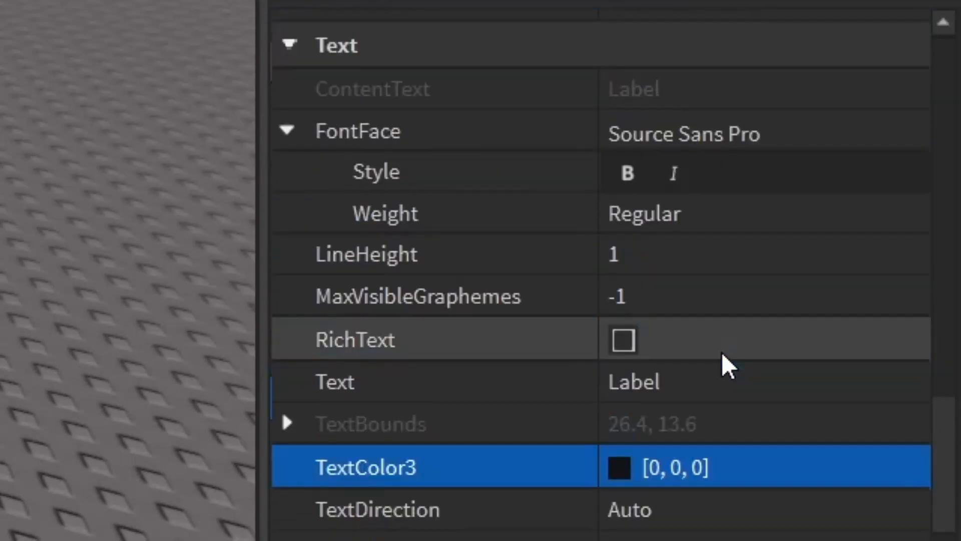
scroll(722, 353, "down", 2)
left_click(722, 513)
key("BackSpace")
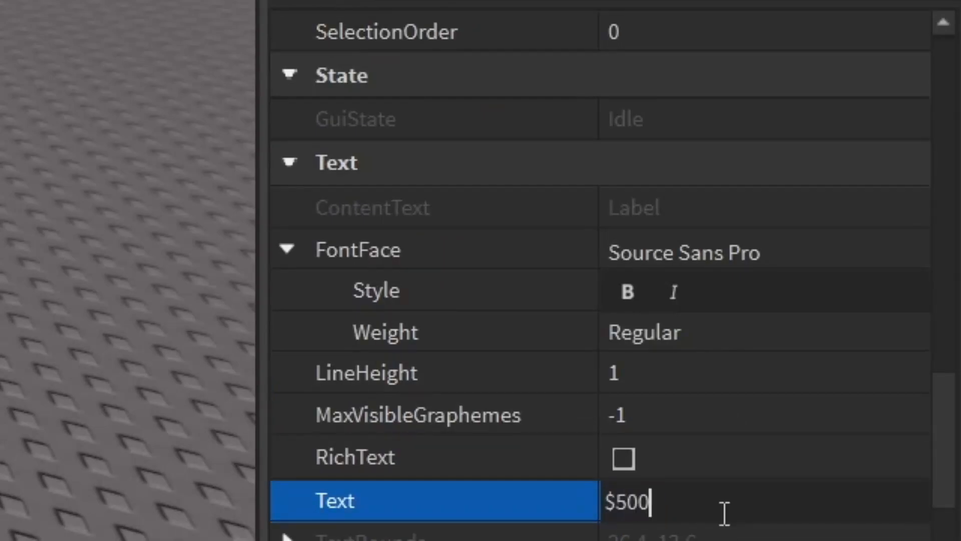
type("$500")
key("Return")
- Enable TextScaled on the Cost label and set its BackgroundTransparency to 1
scroll(726, 440, "down", 3)
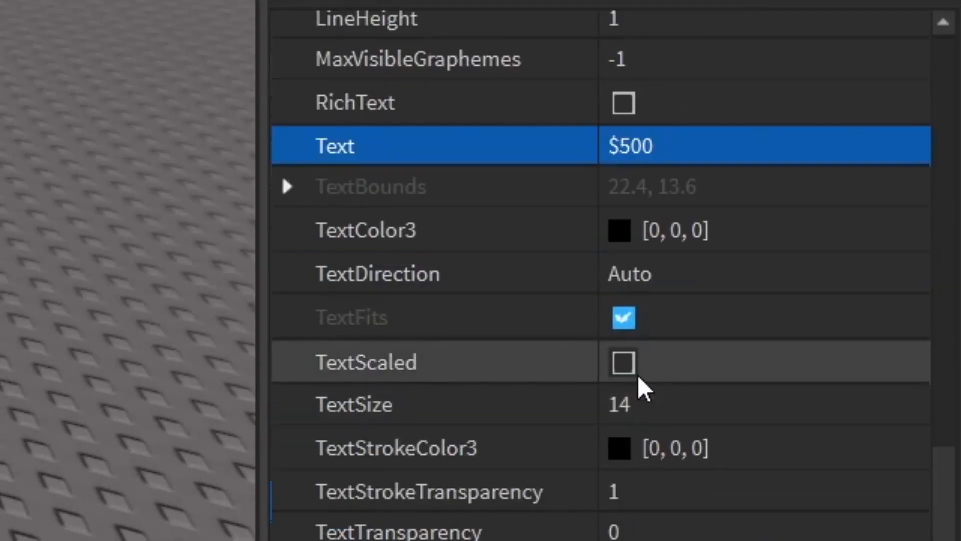
left_click(624, 362)
scroll(631, 371, "up", 10)
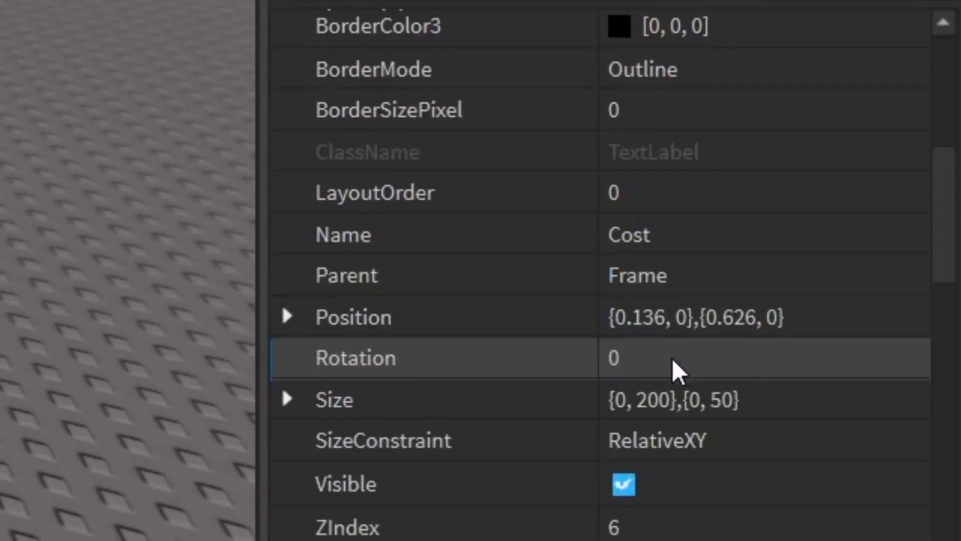
scroll(672, 359, "up", 10)
left_click(689, 471)
type("1")
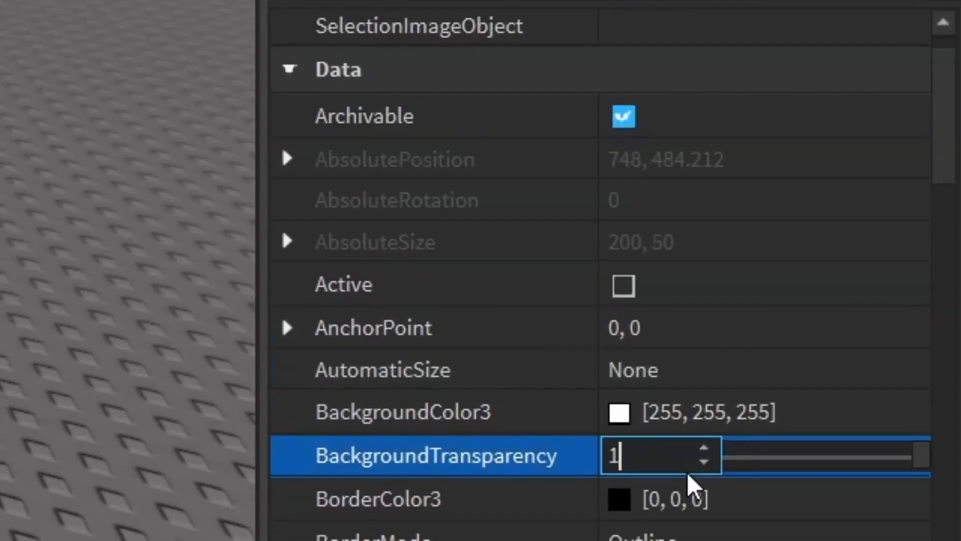
key("Return")
- Change the Cost label's text color to yellow
scroll(721, 468, "down", 15)
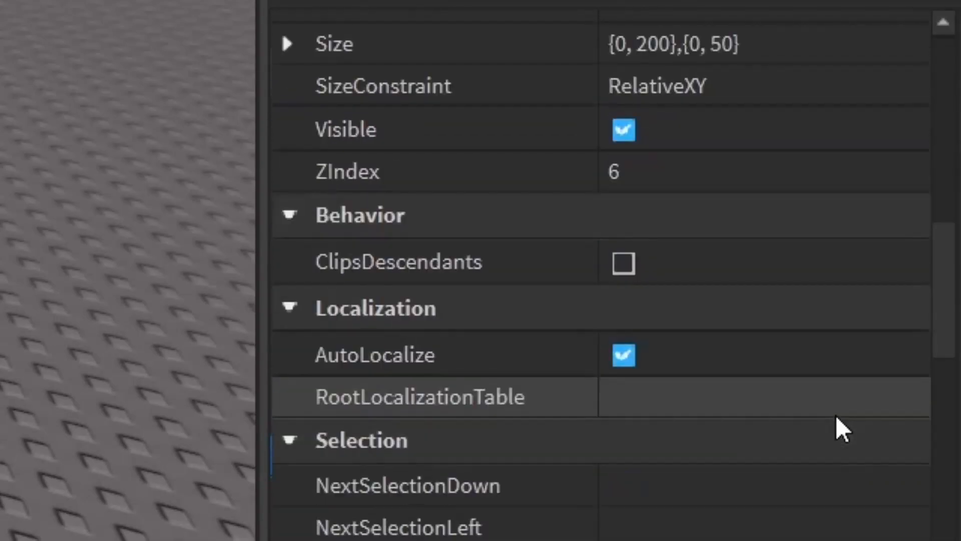
scroll(722, 420, "down", 3)
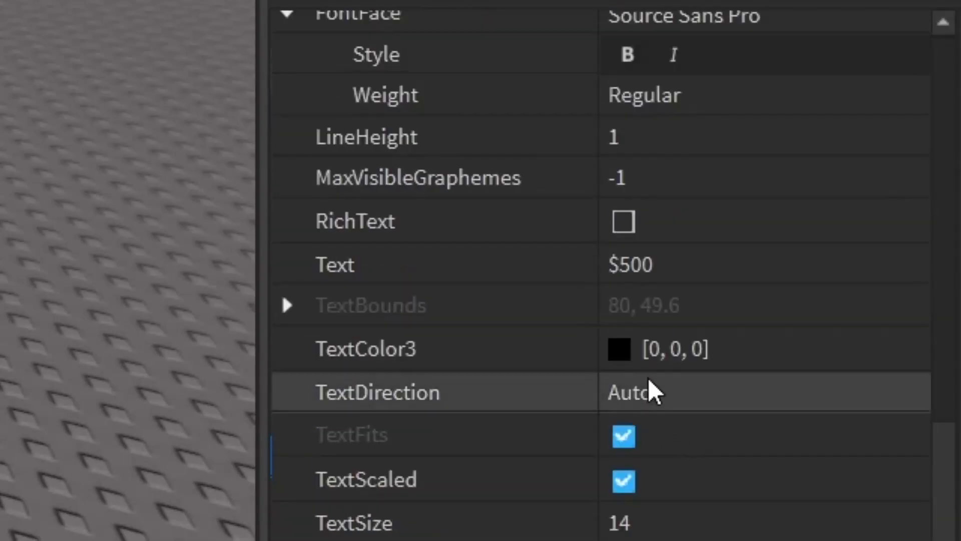
left_click(631, 356)
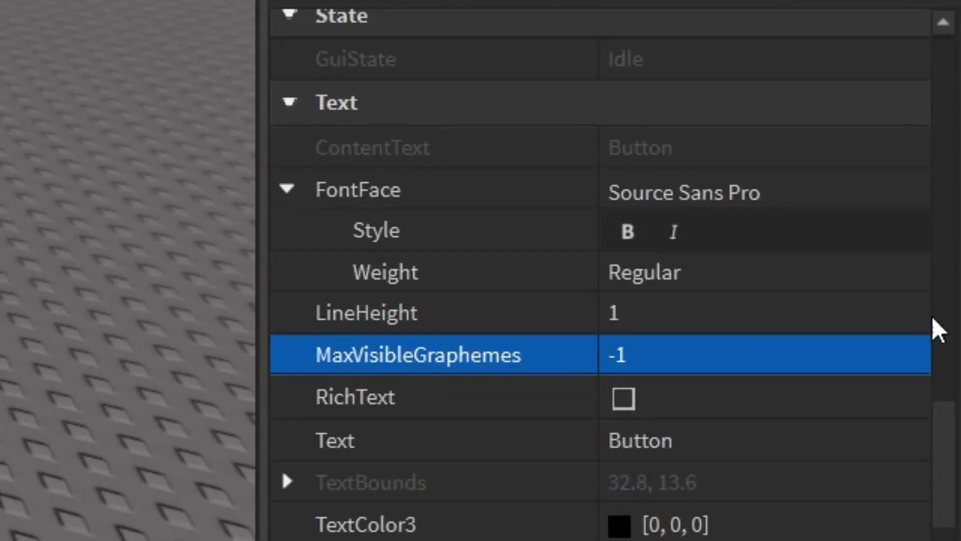
- Set the Buy button's text to Buy Item and enable TextScaled on it
scroll(848, 429, "down", 5)
scroll(848, 430, "up", 3)
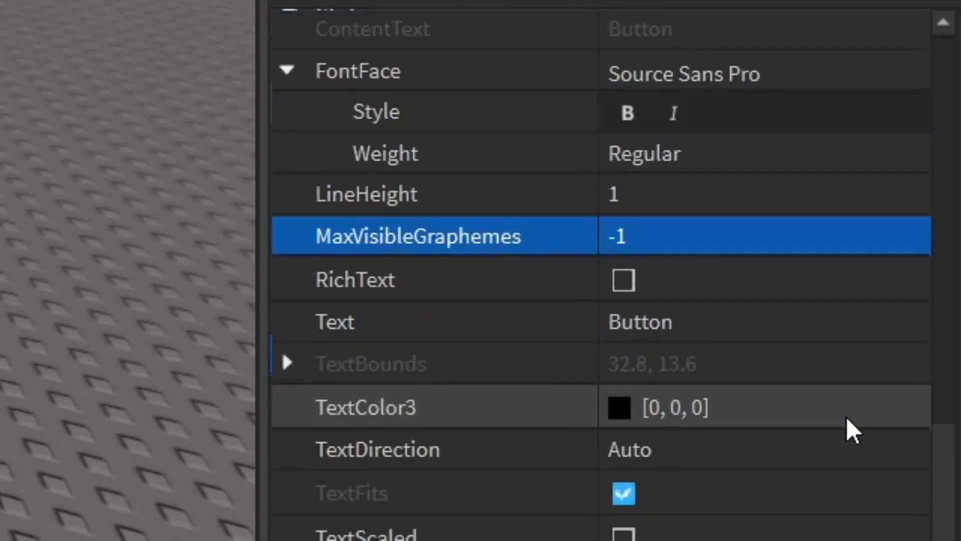
scroll(841, 425, "up", 2)
scroll(786, 481, "down", 8)
scroll(786, 481, "up", 2)
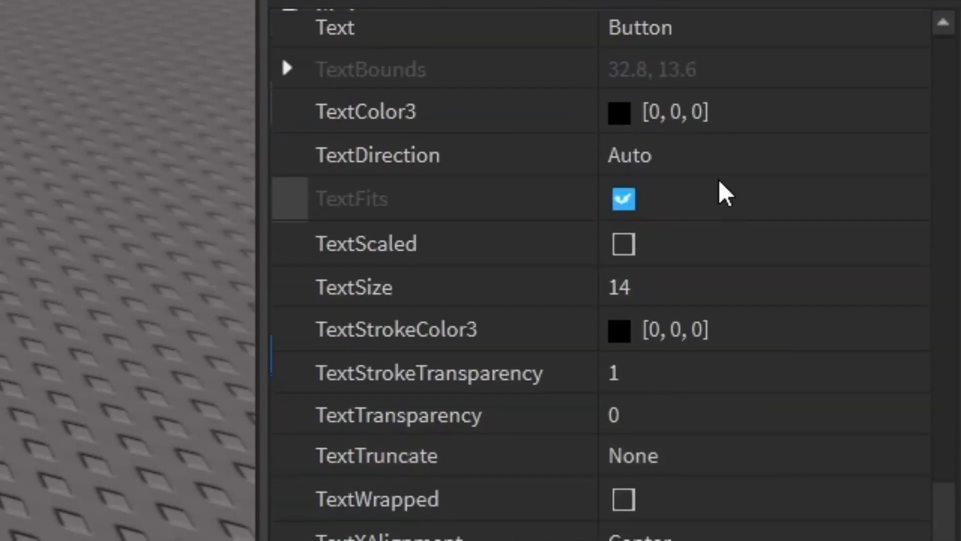
scroll(691, 185, "up", 3)
left_click(689, 149)
key("BackSpace")
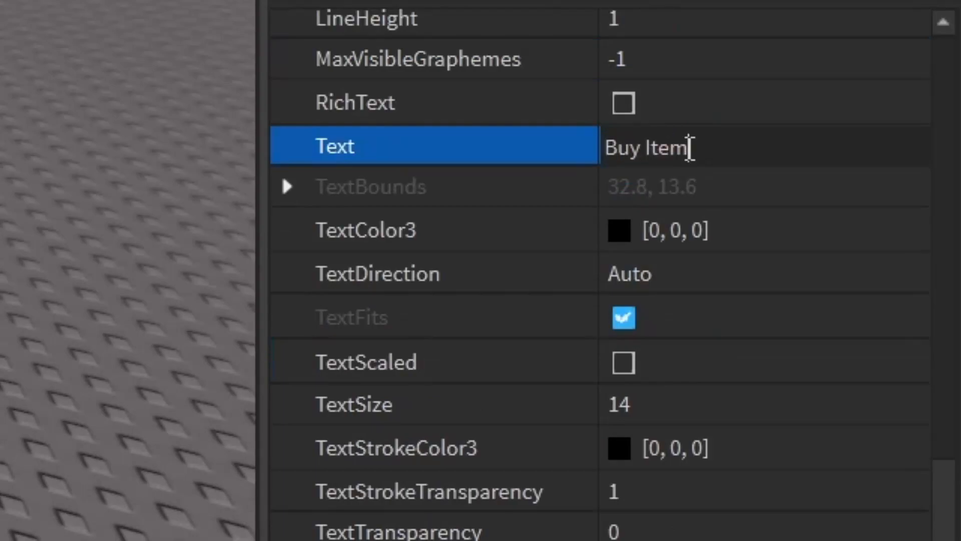
type("Buy Item")
key("Return")
left_click(634, 369)
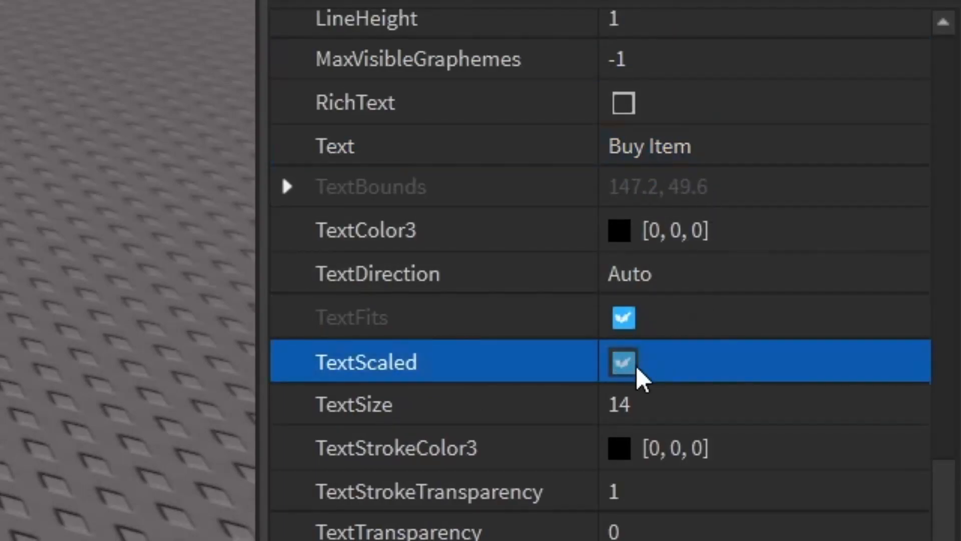
- Set the Buy button's BackgroundColor3 to yellow [255, 255, 0]
scroll(739, 383, "up", 3)
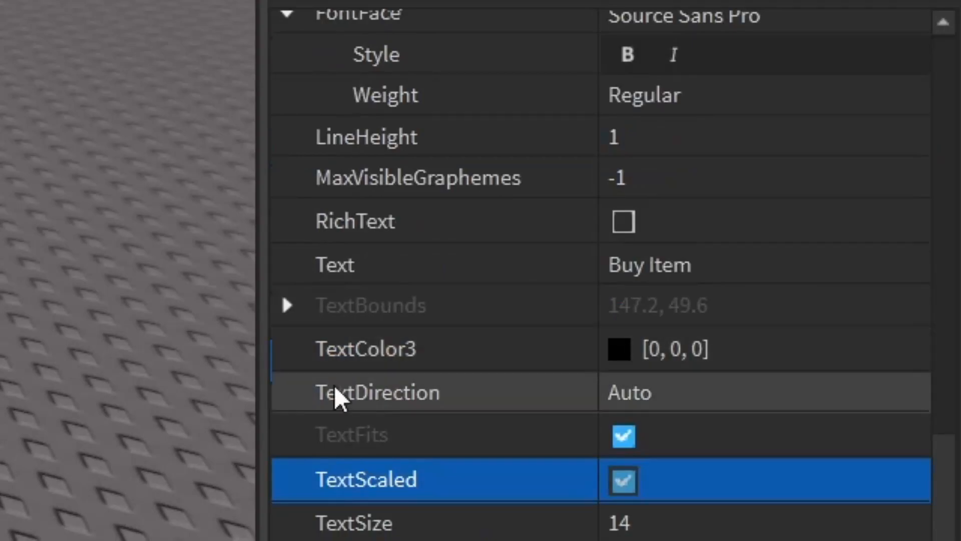
scroll(696, 361, "down", 10)
scroll(690, 356, "up", 15)
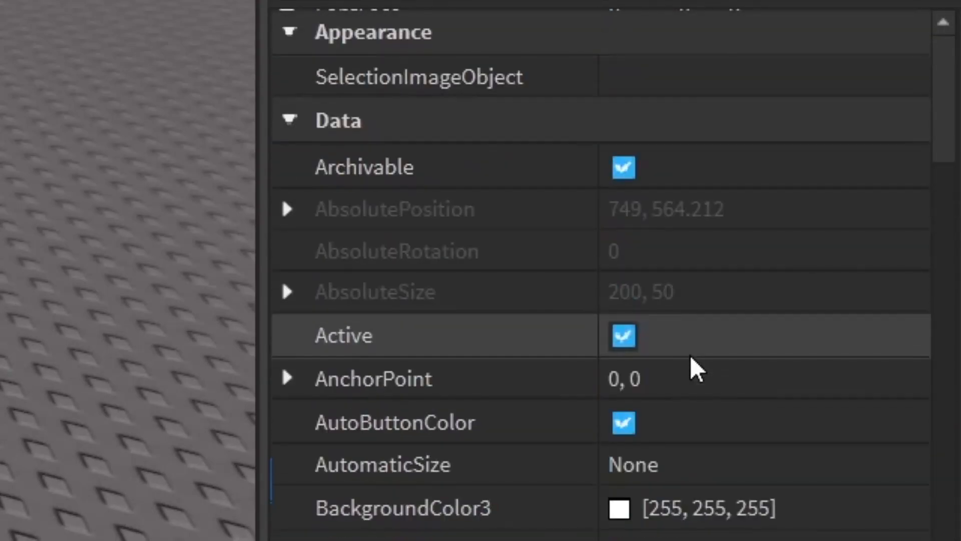
scroll(650, 390, "down", 3)
left_click(626, 399)
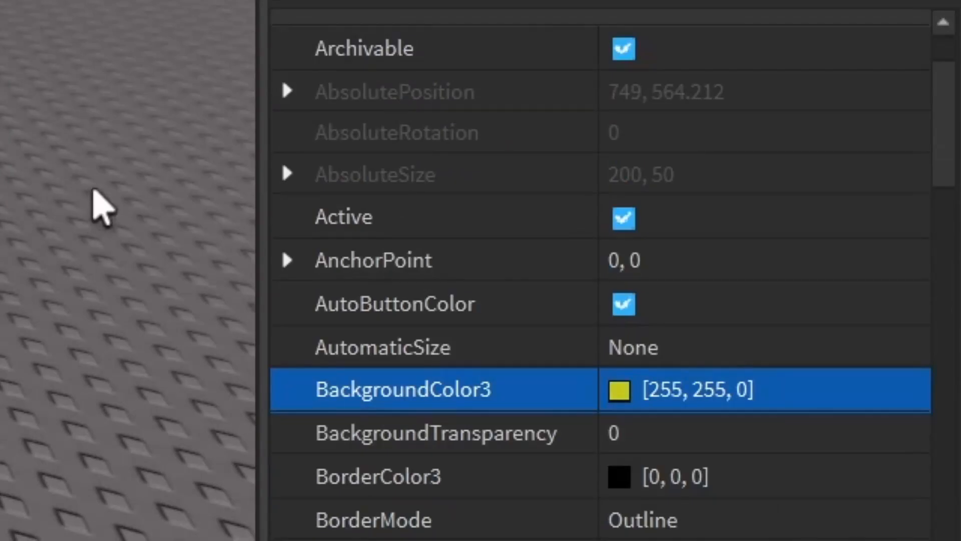
scroll(826, 337, "down", 10)
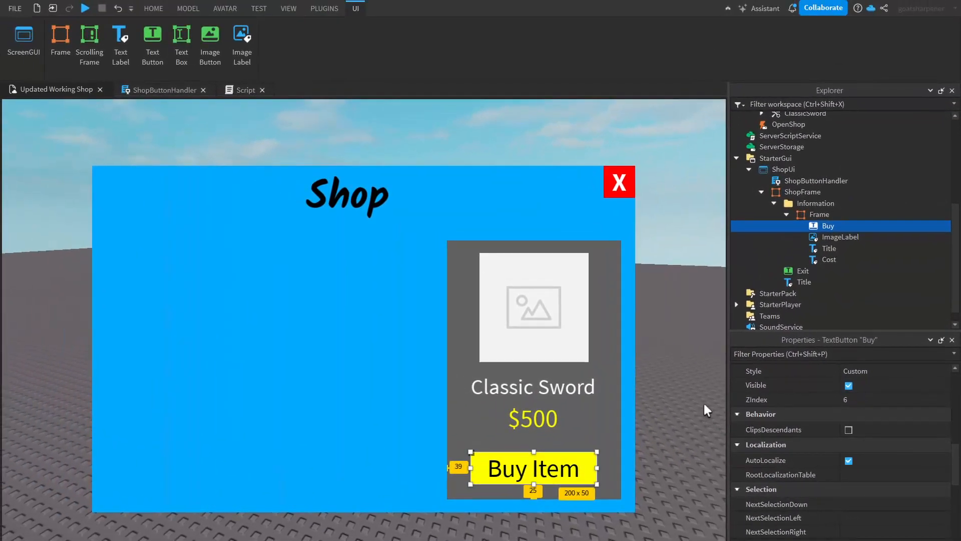
- Upload the sword image file and assign it as the ImageLabel's Image
left_click(561, 316)
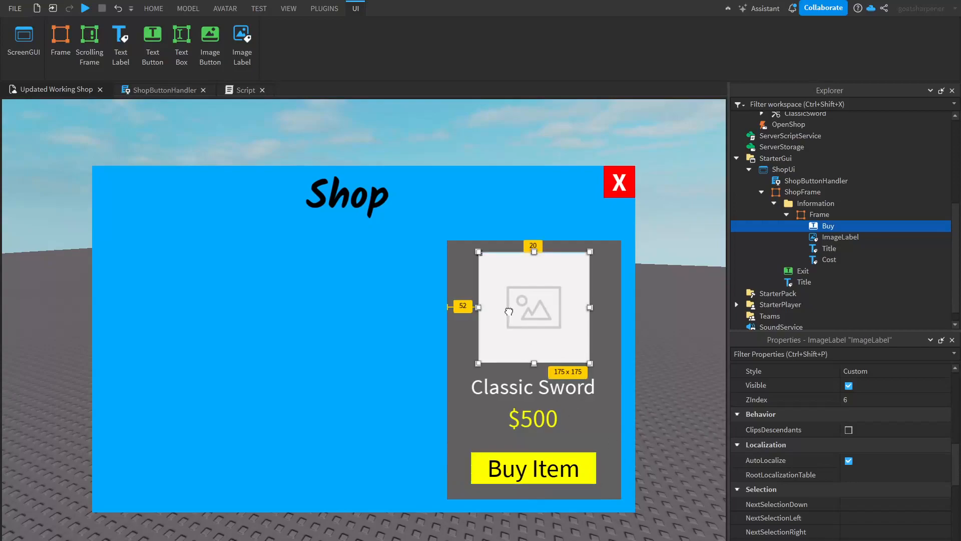
left_click(662, 363)
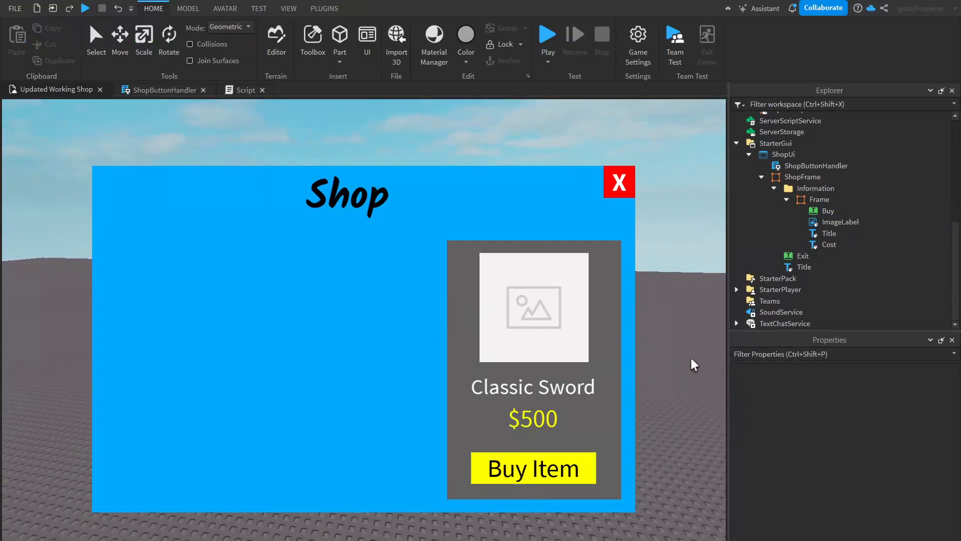
left_click(826, 223)
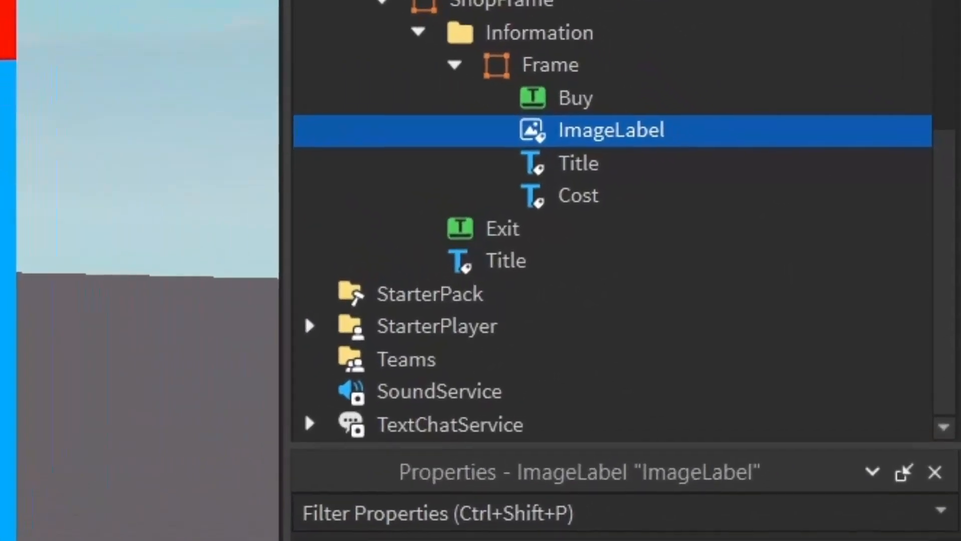
scroll(841, 451, "down", 3)
scroll(601, 450, "down", 3)
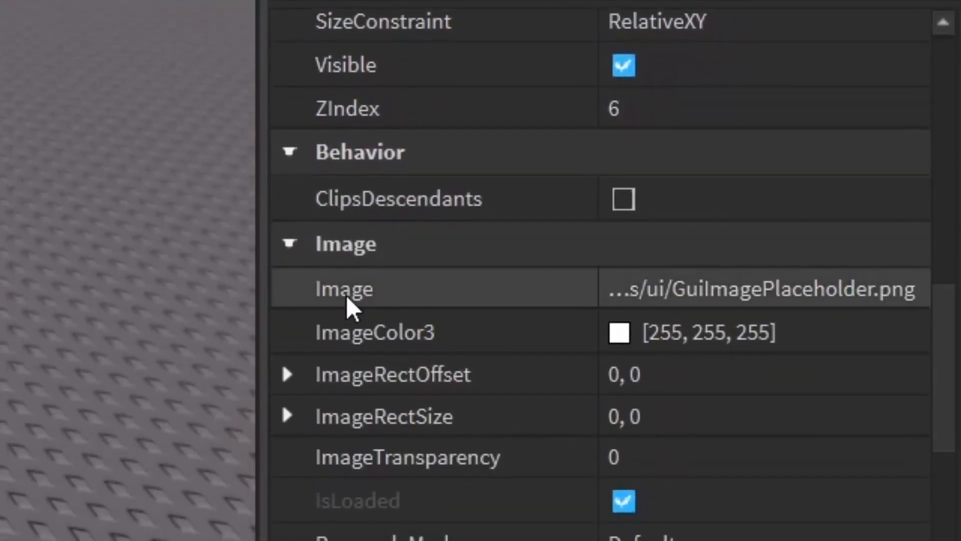
left_click(717, 301)
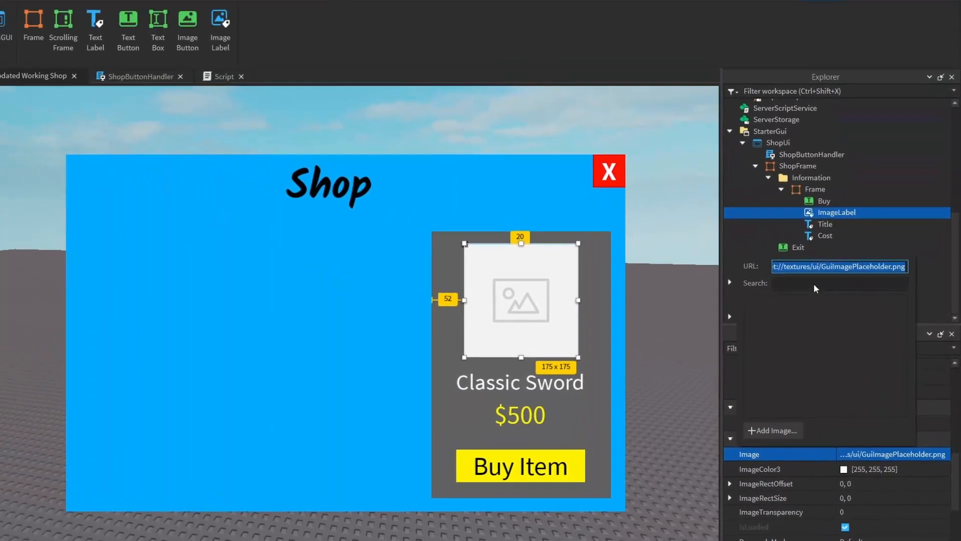
left_click(786, 239)
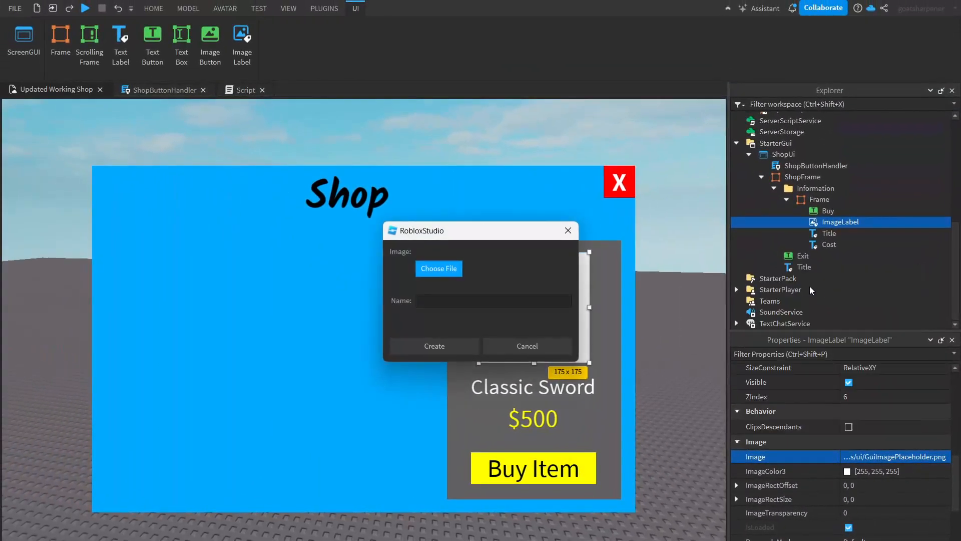
left_click(522, 345)
left_click(928, 459)
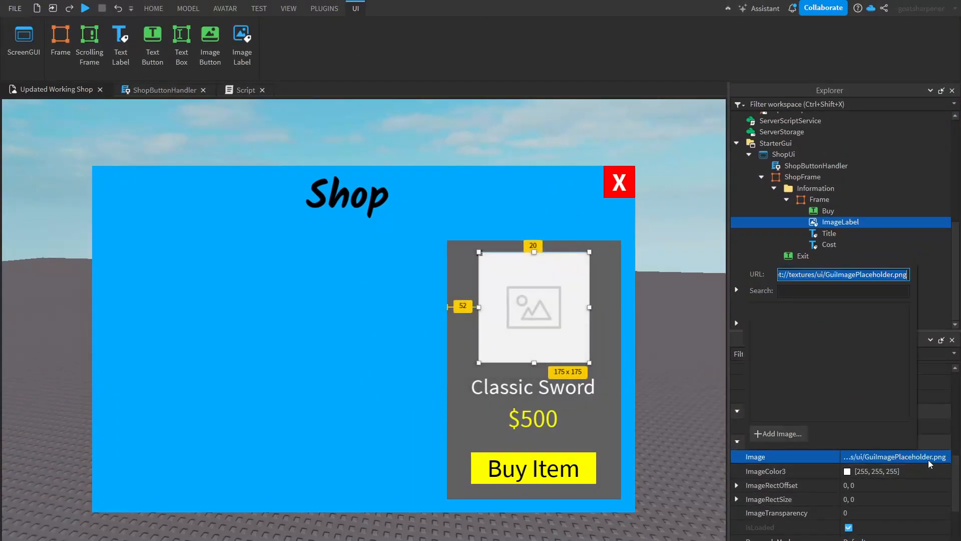
left_click(773, 431)
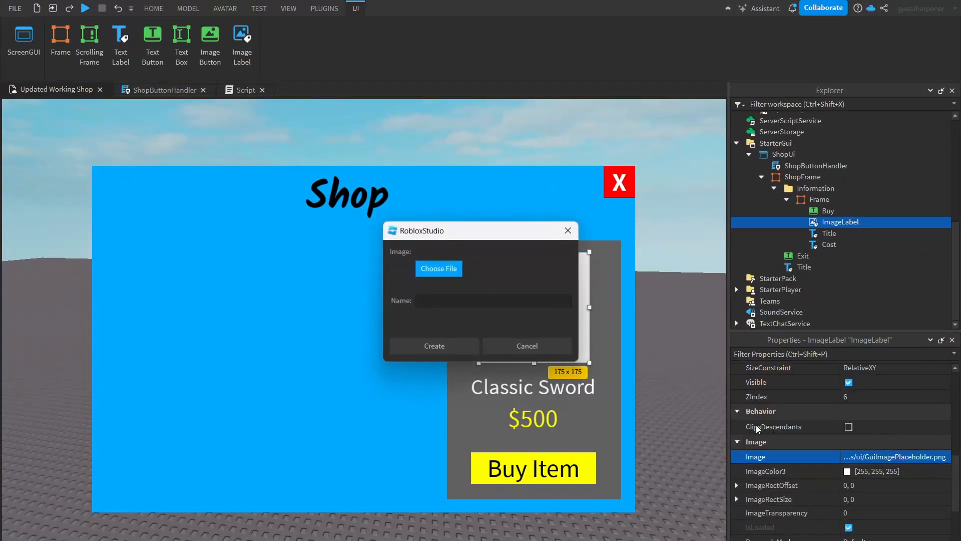
left_click(446, 269)
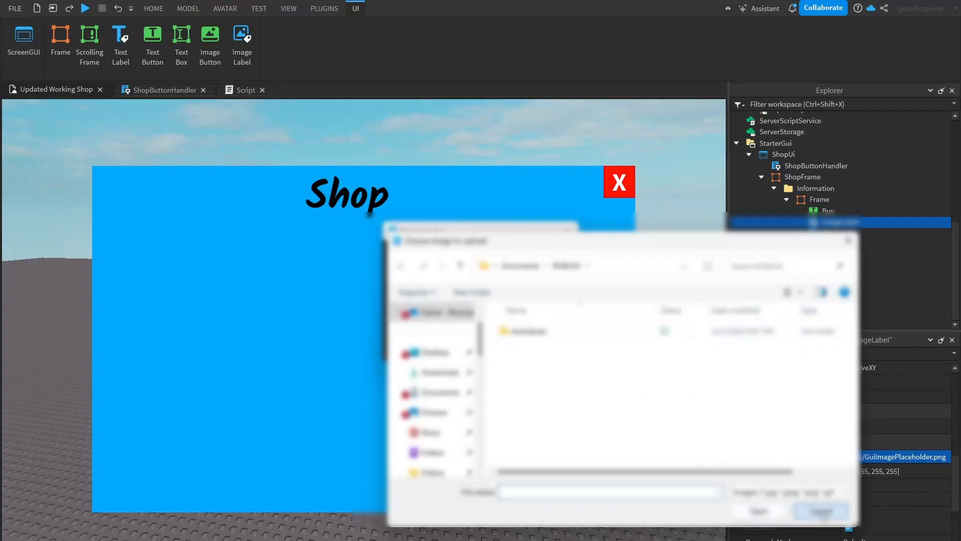
left_click(822, 511)
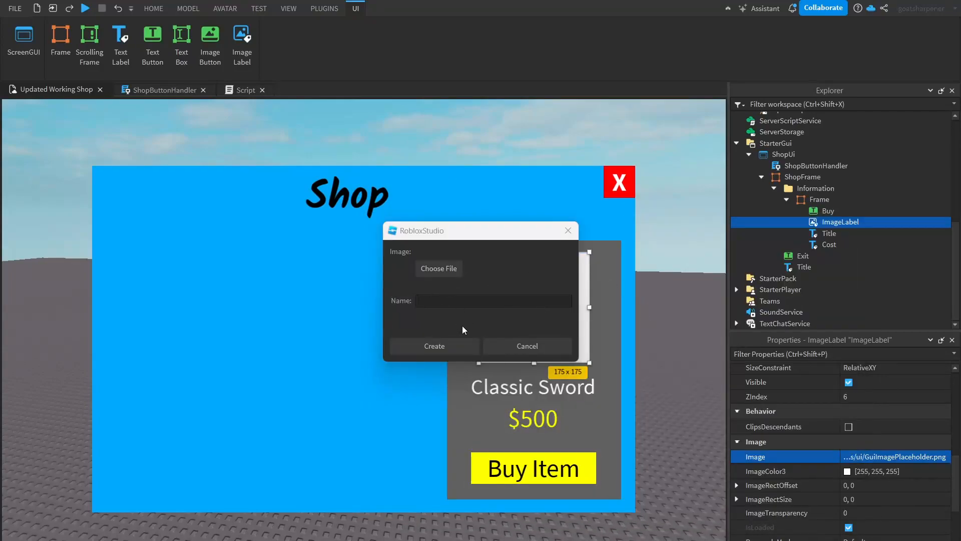
left_click(507, 348)
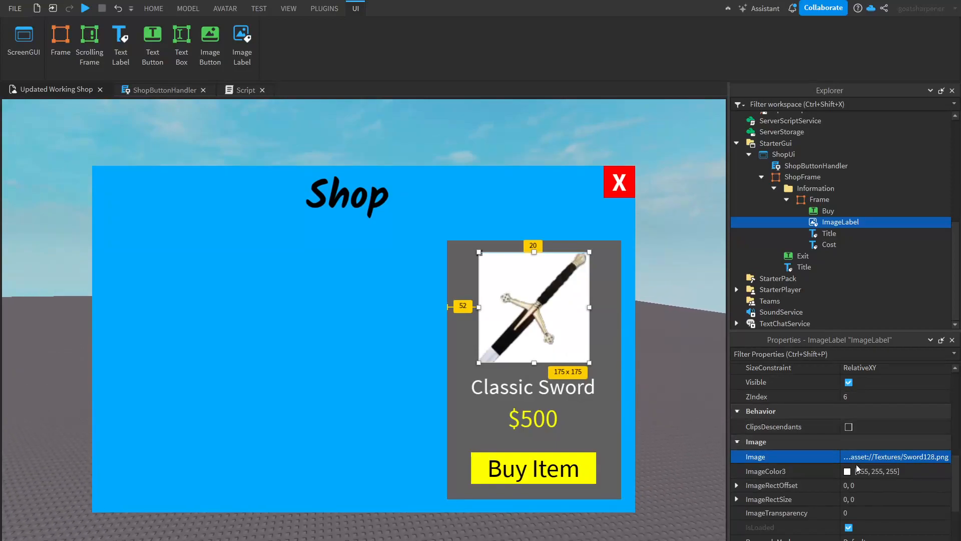
- Set the ImageLabel's BackgroundTransparency to 1
scroll(861, 470, "up", 10)
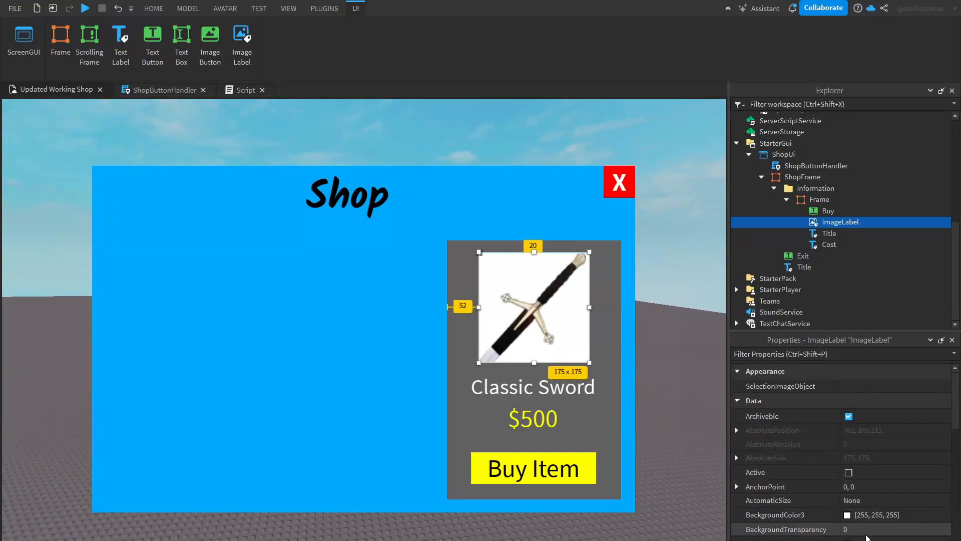
left_click(861, 529)
type("1")
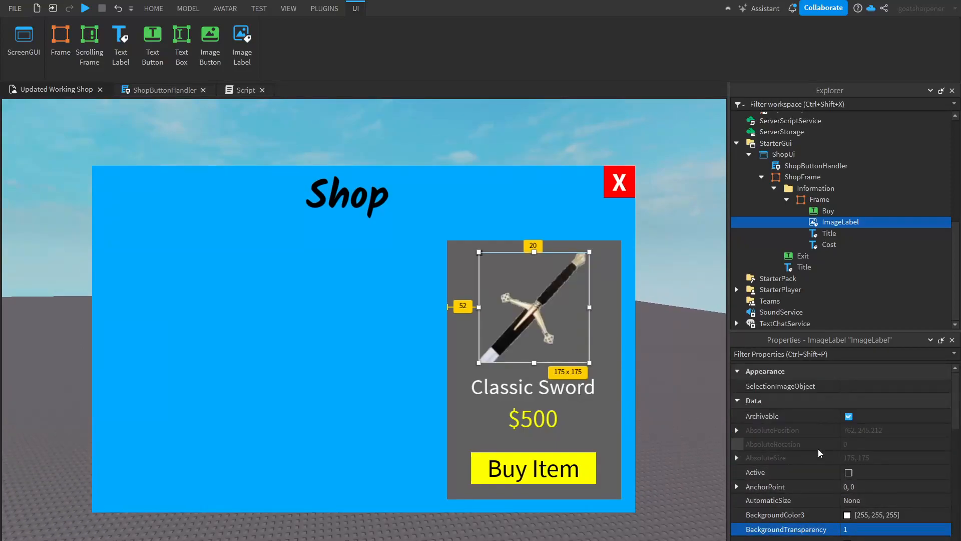
left_click(696, 430)
right_click_drag(696, 430, 696, 430)
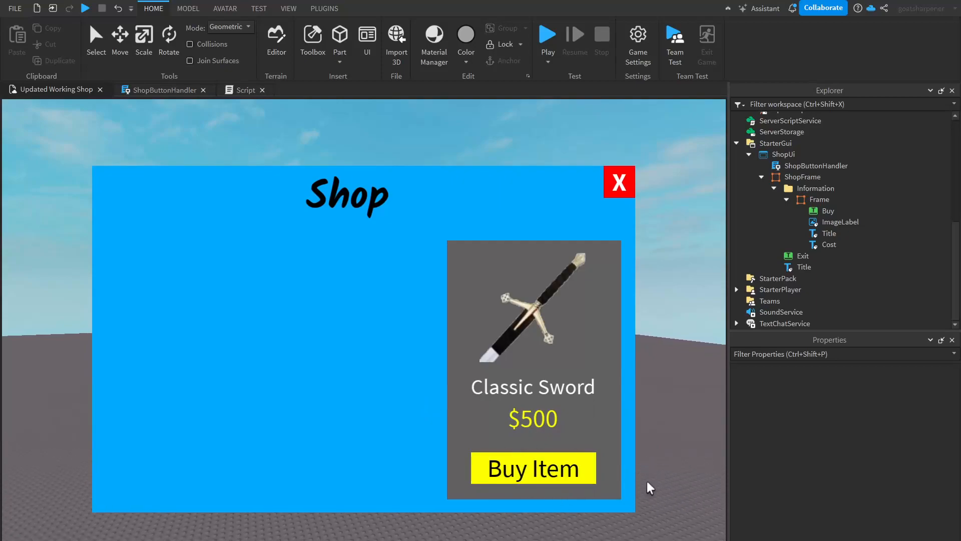
right_click_drag(663, 418, 663, 417)
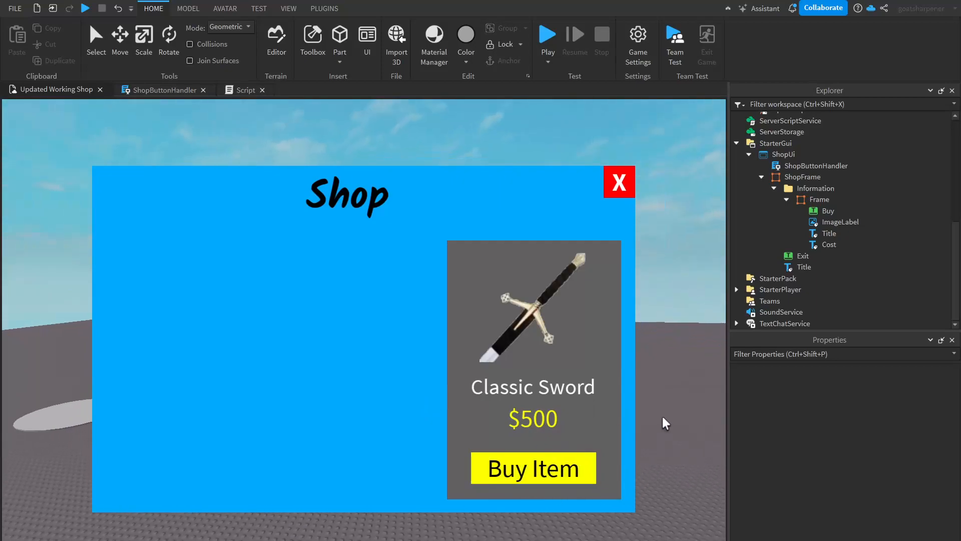
- Select the Buy, ImageLabel, Title and Cost items and open the Unit Conversion plugin for them
left_click(815, 200)
left_click(815, 212)
left_click(829, 245, "shift")
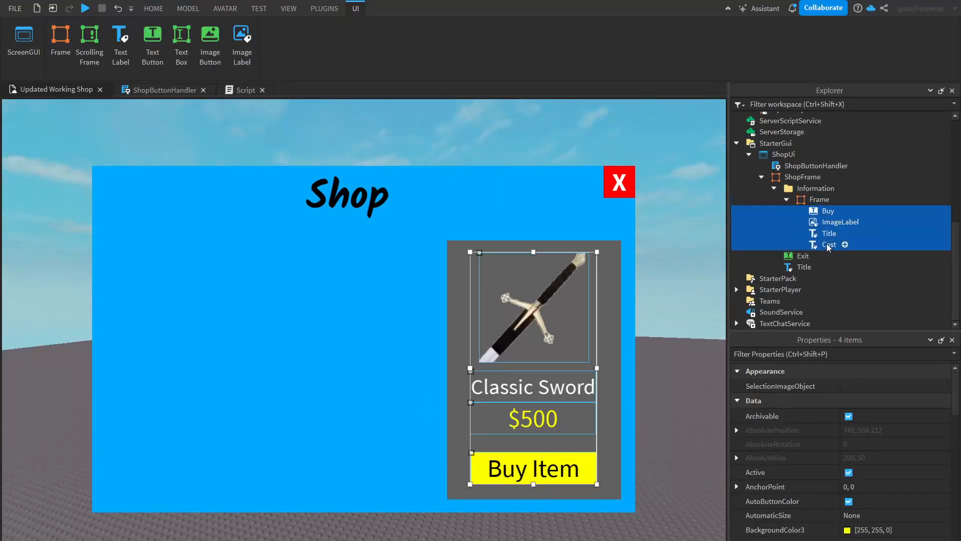
left_click(310, 14)
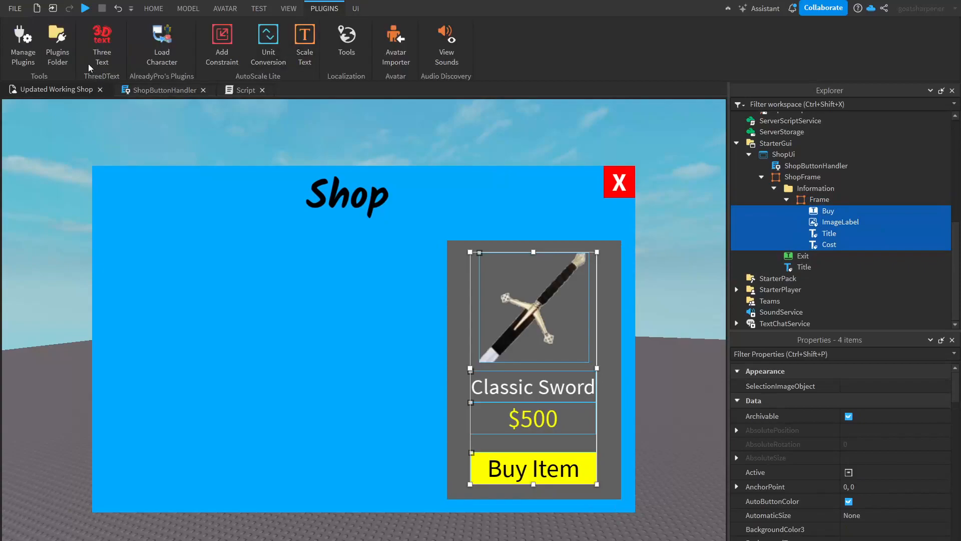
left_click(267, 40)
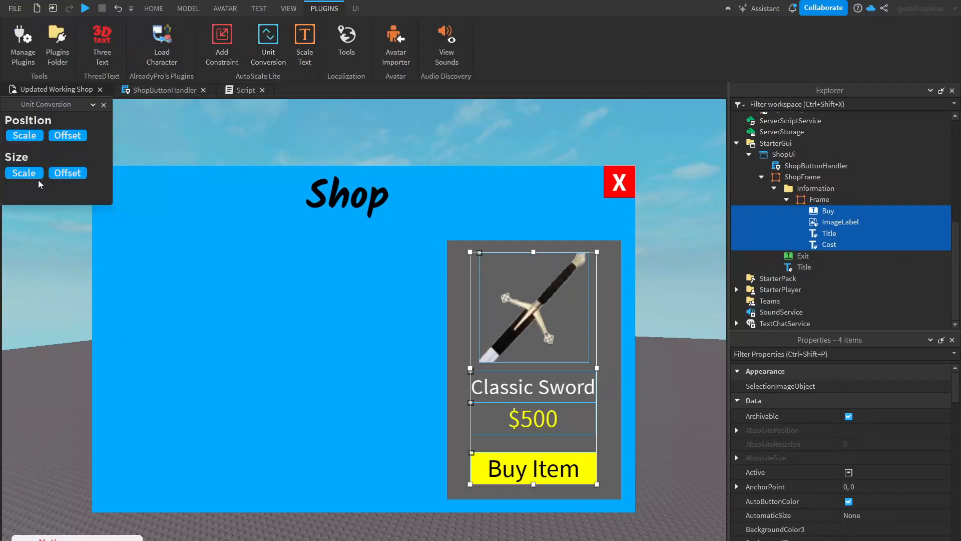
left_click(103, 104)
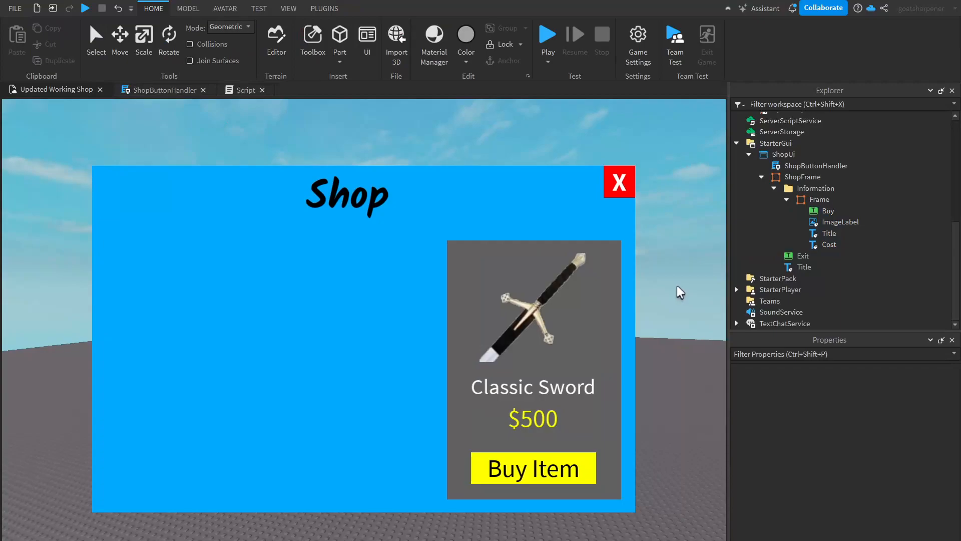
right_click_drag(685, 335, 685, 335)
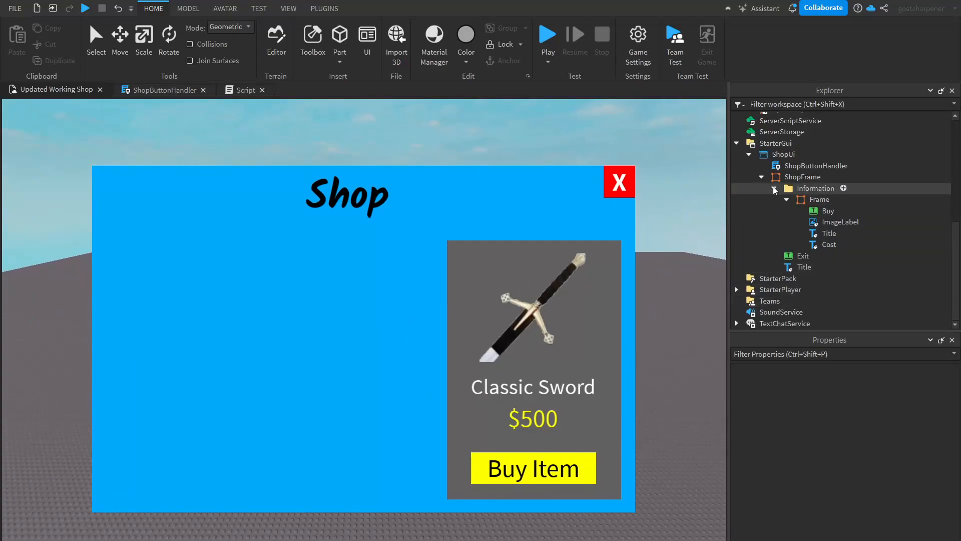
right_click_drag(665, 385, 664, 386)
right_click_drag(665, 335, 665, 334)
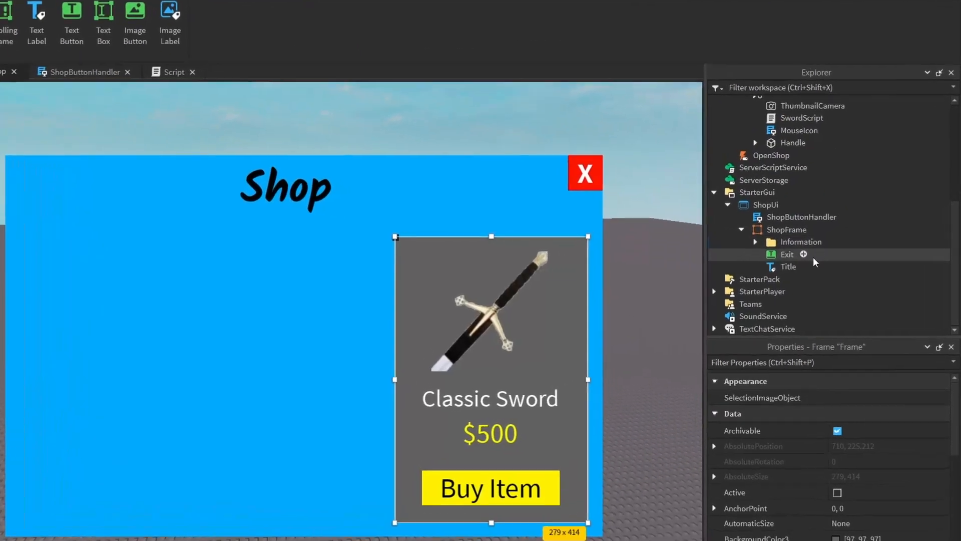
- Insert a folder into ShopFrame and rename it Buttons
left_click(828, 177)
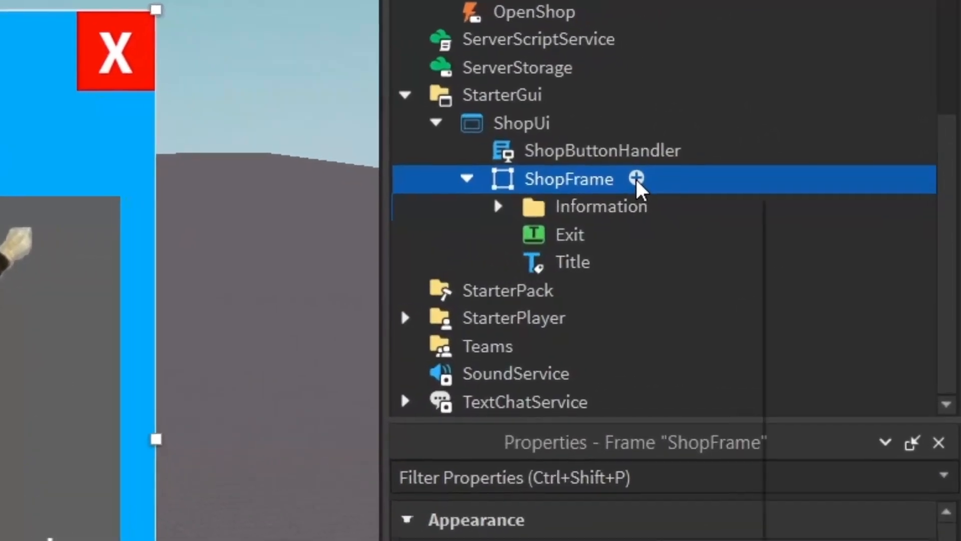
left_click(673, 189)
type("fold")
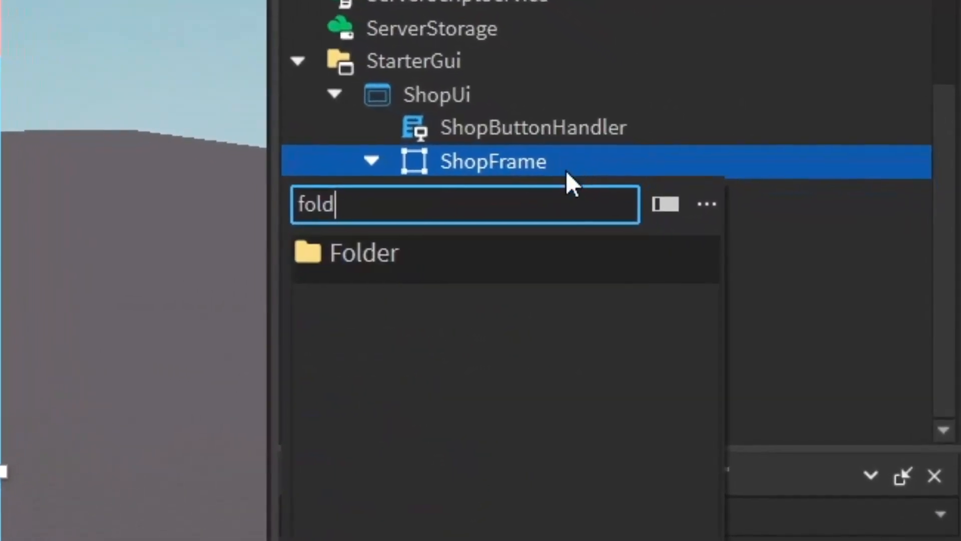
left_click(521, 253)
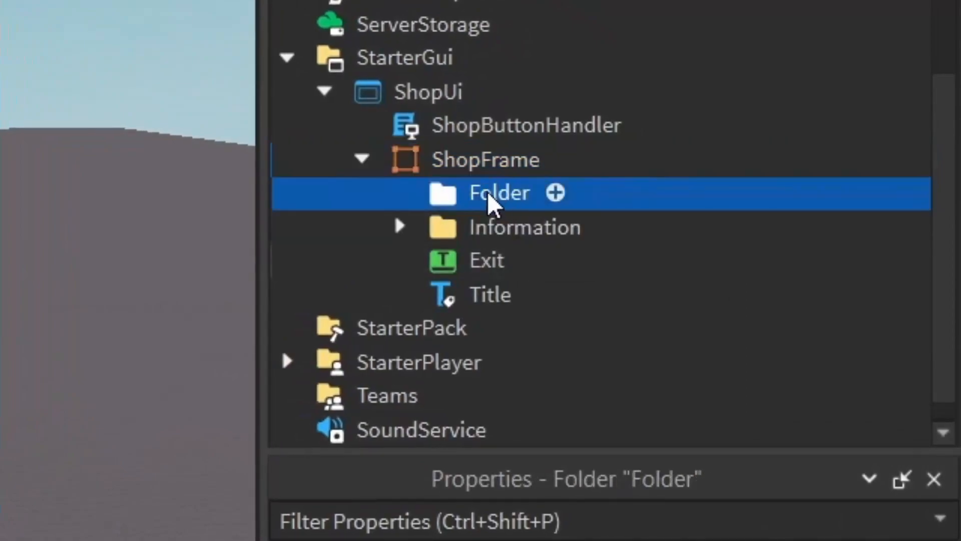
double_click(501, 197)
key("BackSpace")
type("Buttons")
key("Return")
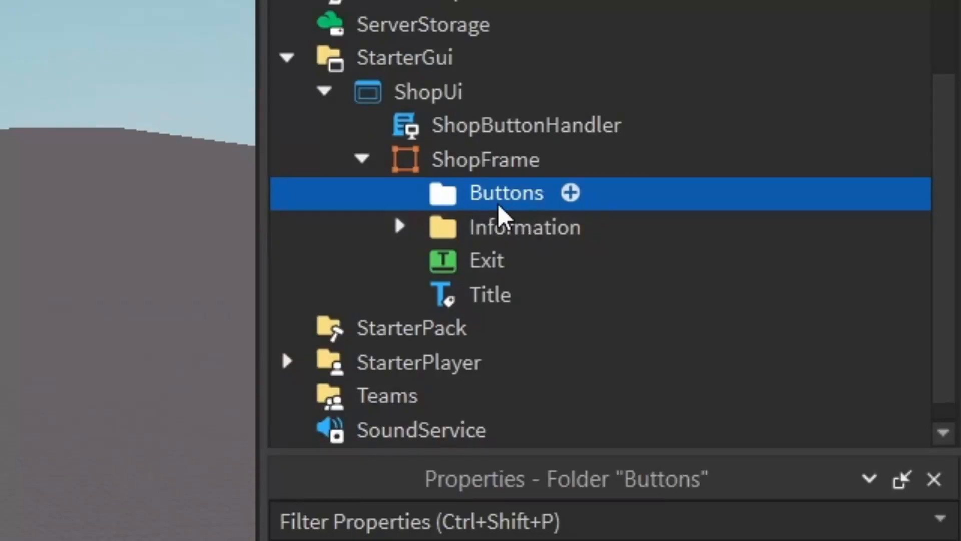
- Insert a Frame into the Buttons folder and set its ZIndex to 3
left_click(571, 193)
type("fram")
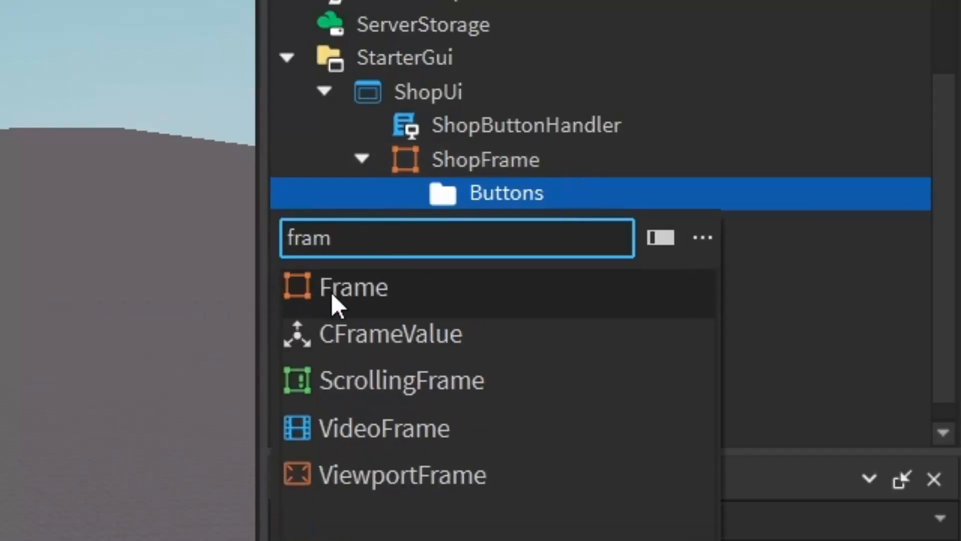
left_click(306, 296)
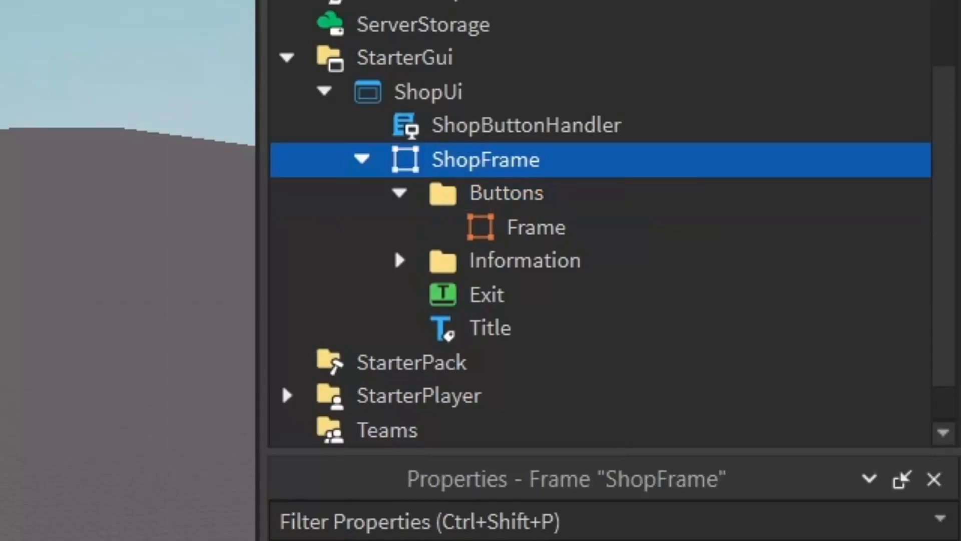
left_click(444, 228)
scroll(736, 481, "down", 5)
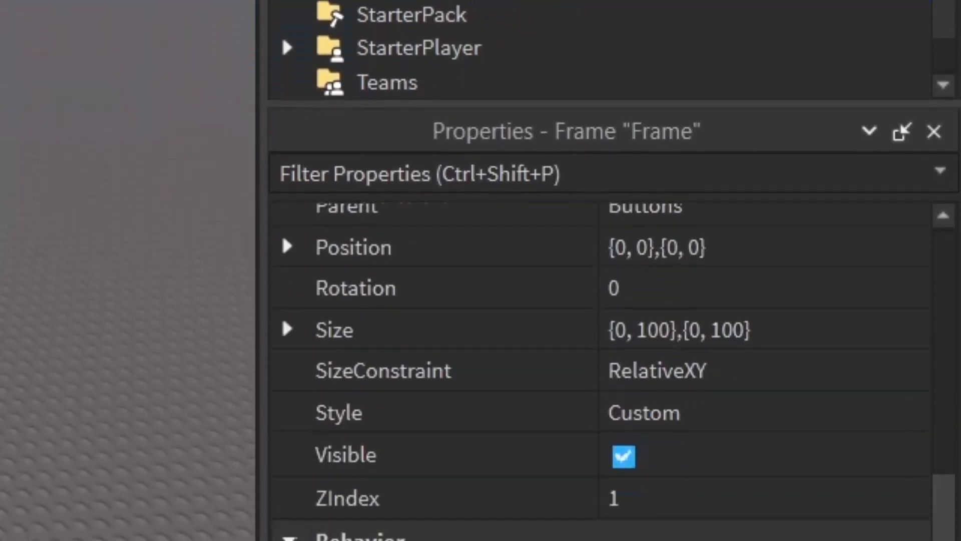
left_click(736, 294)
type("3")
key("Return")
- Set the new frame's Size to {0, 200},{0, 100}
left_click_drag(1, 1, 7, 21)
left_click_drag(22, 215, 7, 215)
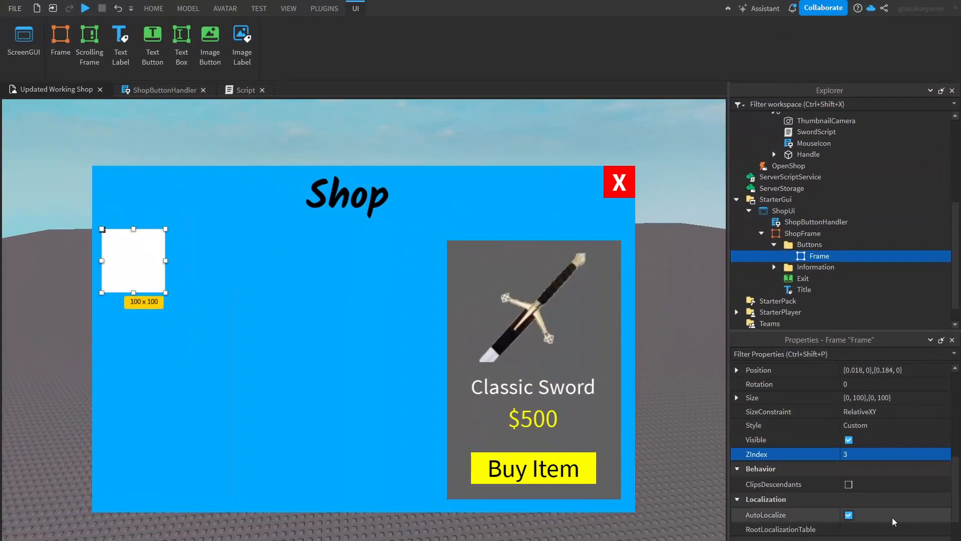
scroll(894, 515, "up", 3)
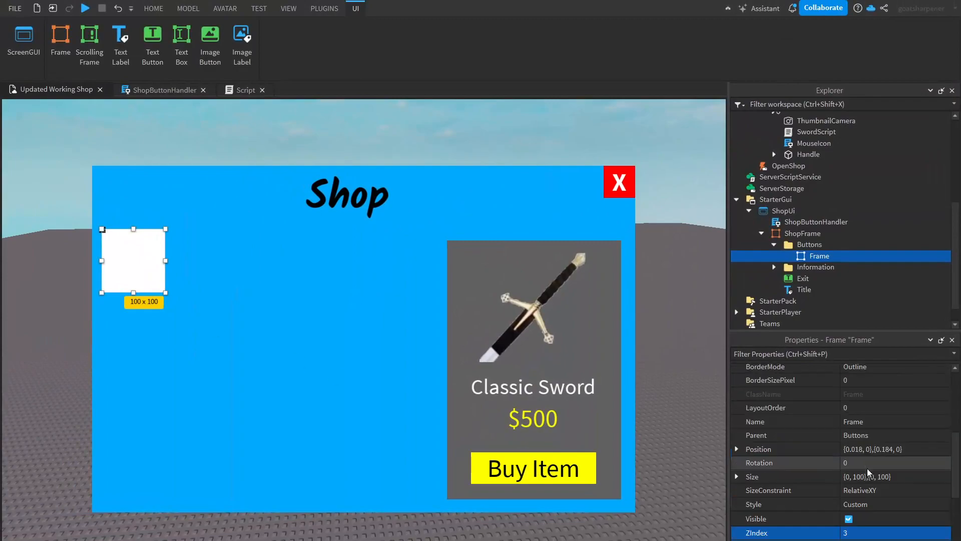
left_click(881, 477)
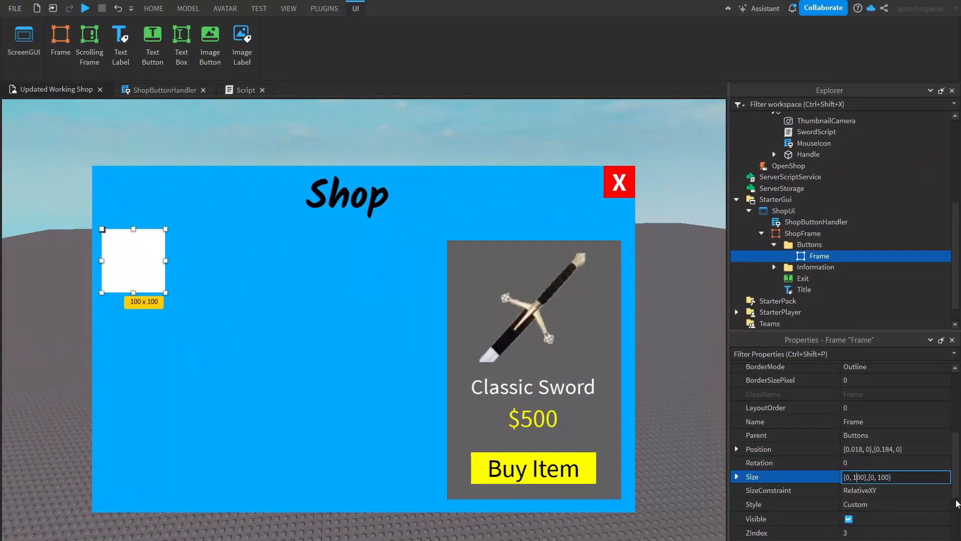
key("BackSpace")
type("2")
key("Return")
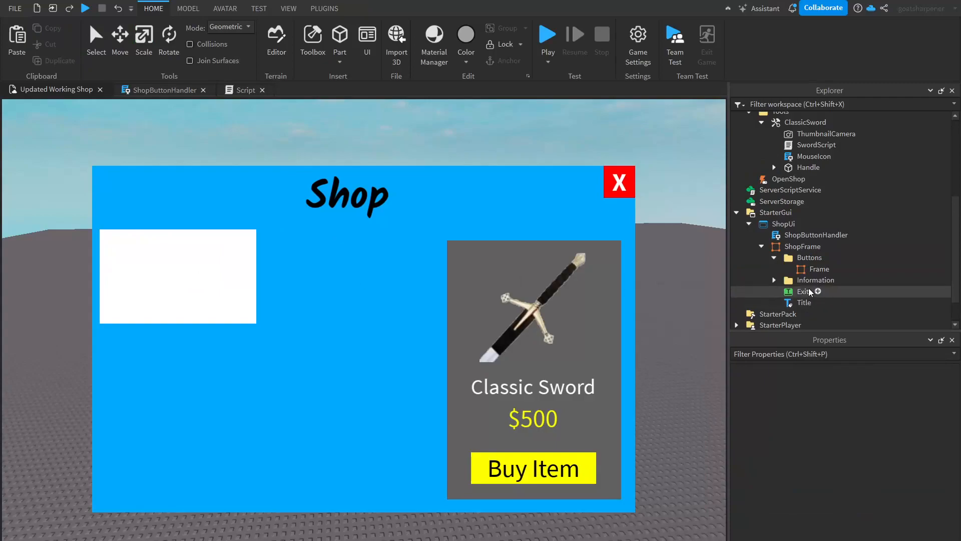
left_click(819, 269)
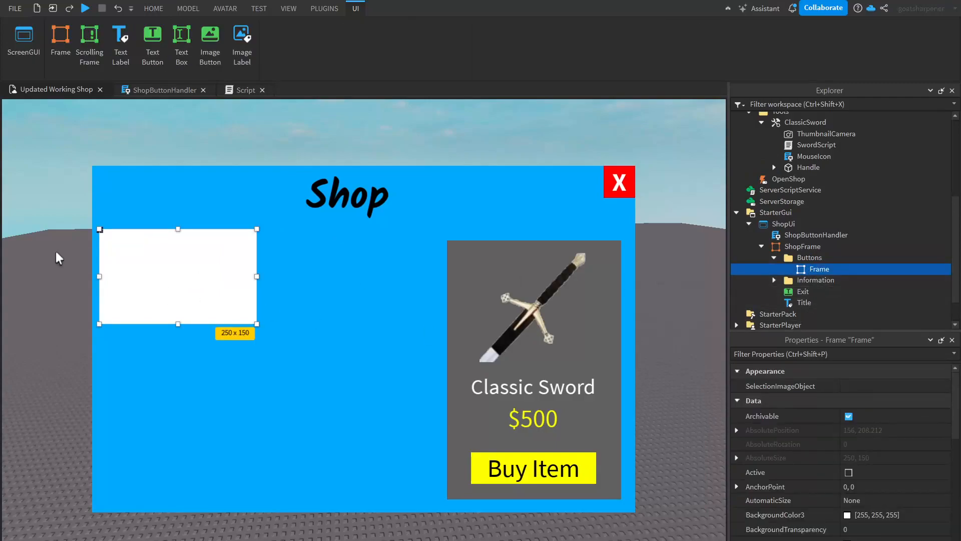